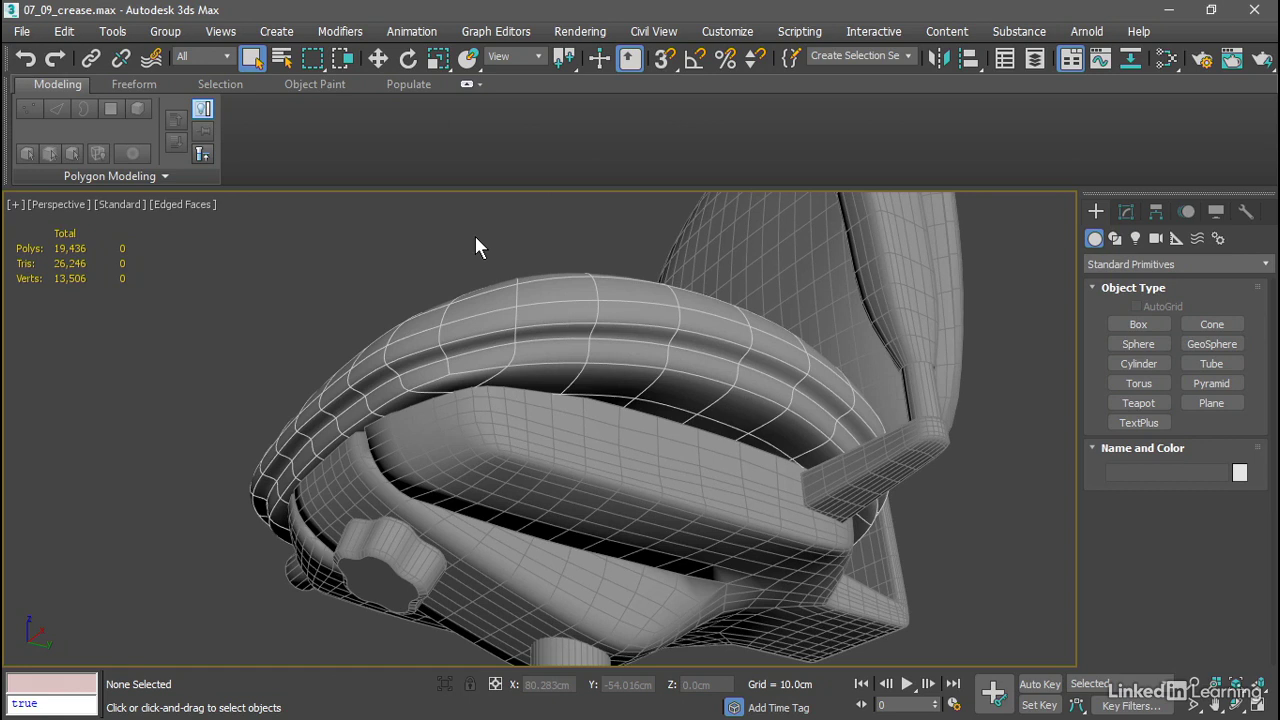
Select the seat cushion and go down its modifier stack to the Editable Poly base level
left_click(571, 286)
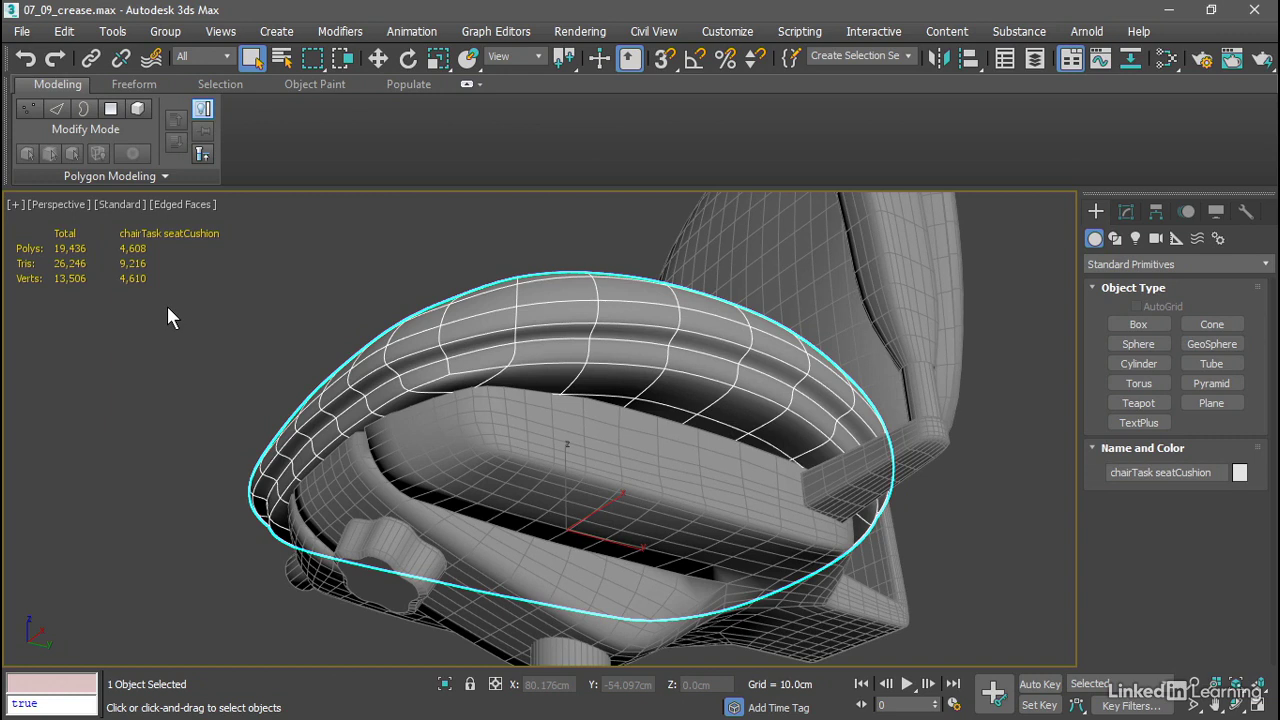
left_click(119, 138)
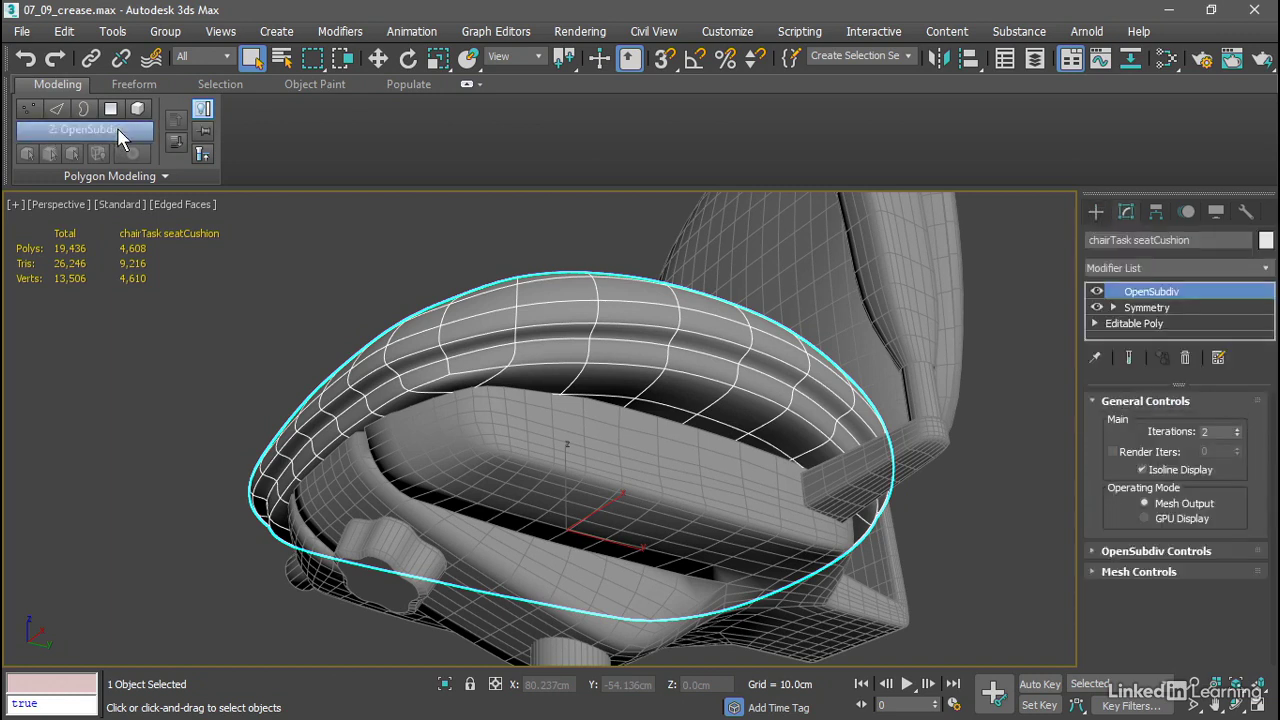
left_click(174, 142)
left_click(174, 142)
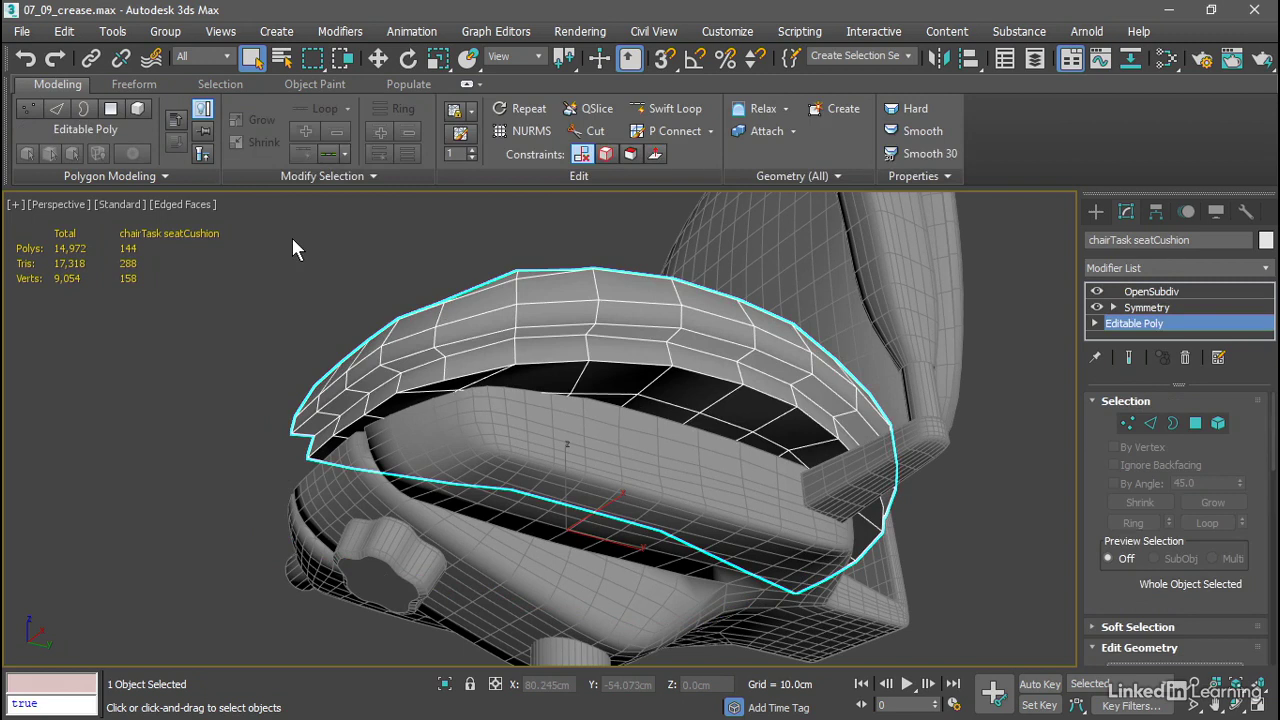
Insert an edge loop with Swift Loop just below the groove around the seat cushion
left_click(674, 110)
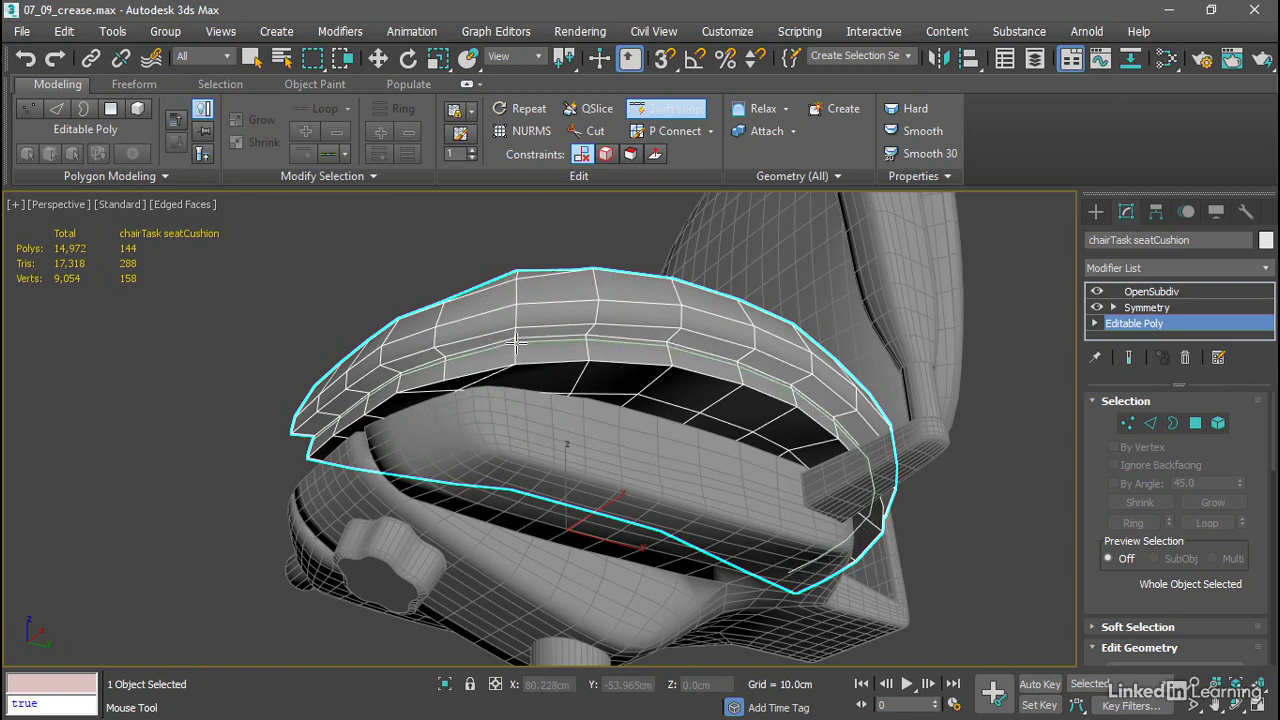
left_click(514, 343)
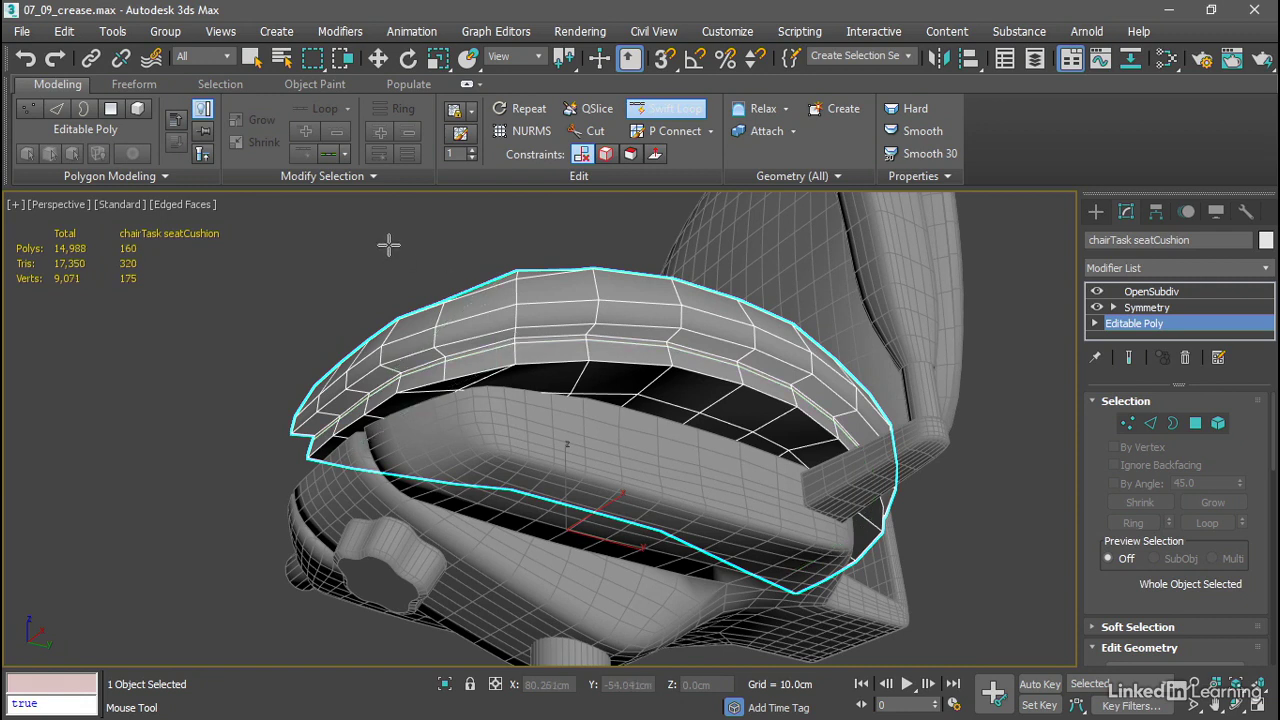
key("w")
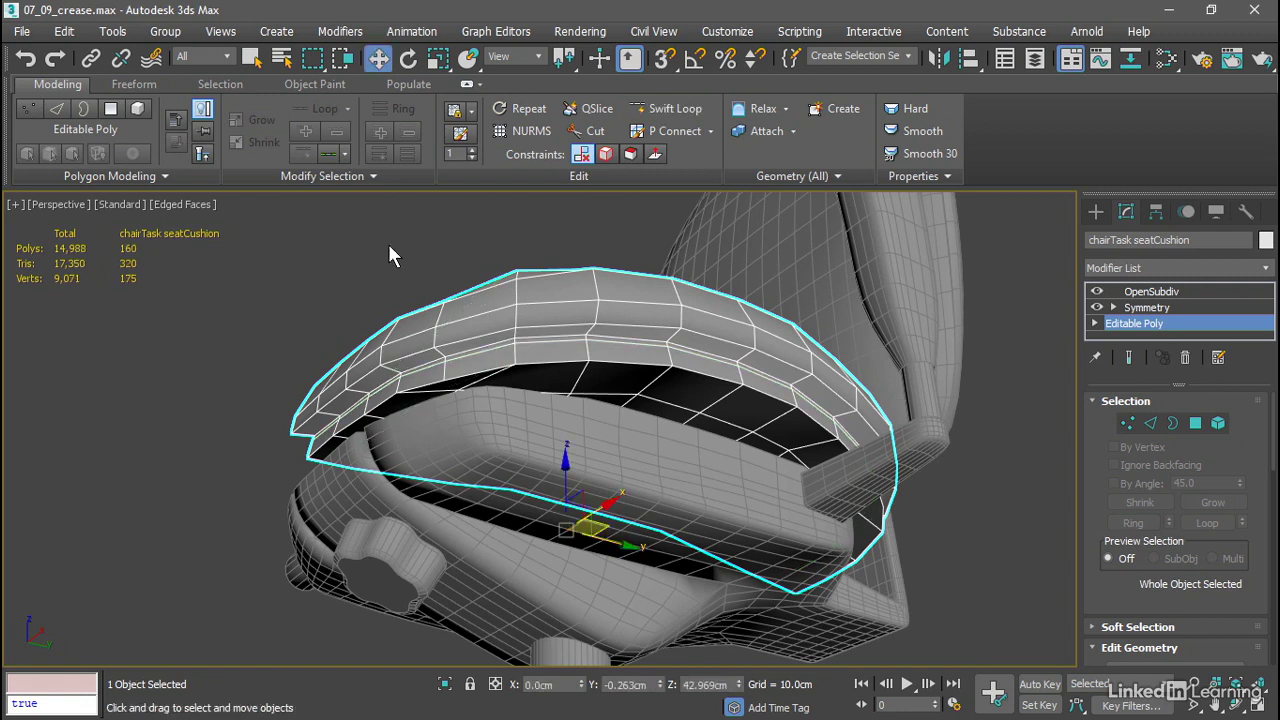
Show the end result of the modifier stack and examine the smoothed cushion from above and below
left_click(202, 154)
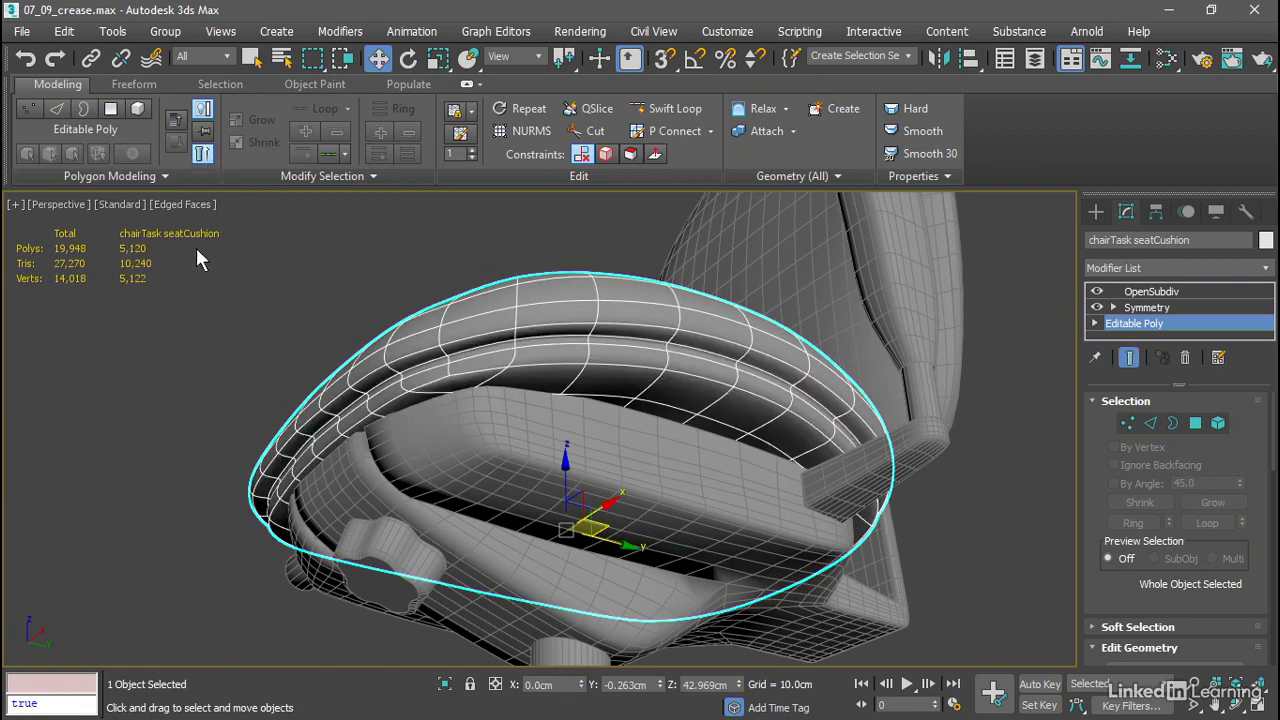
middle_click_drag(375, 309, 223, 306, "alt")
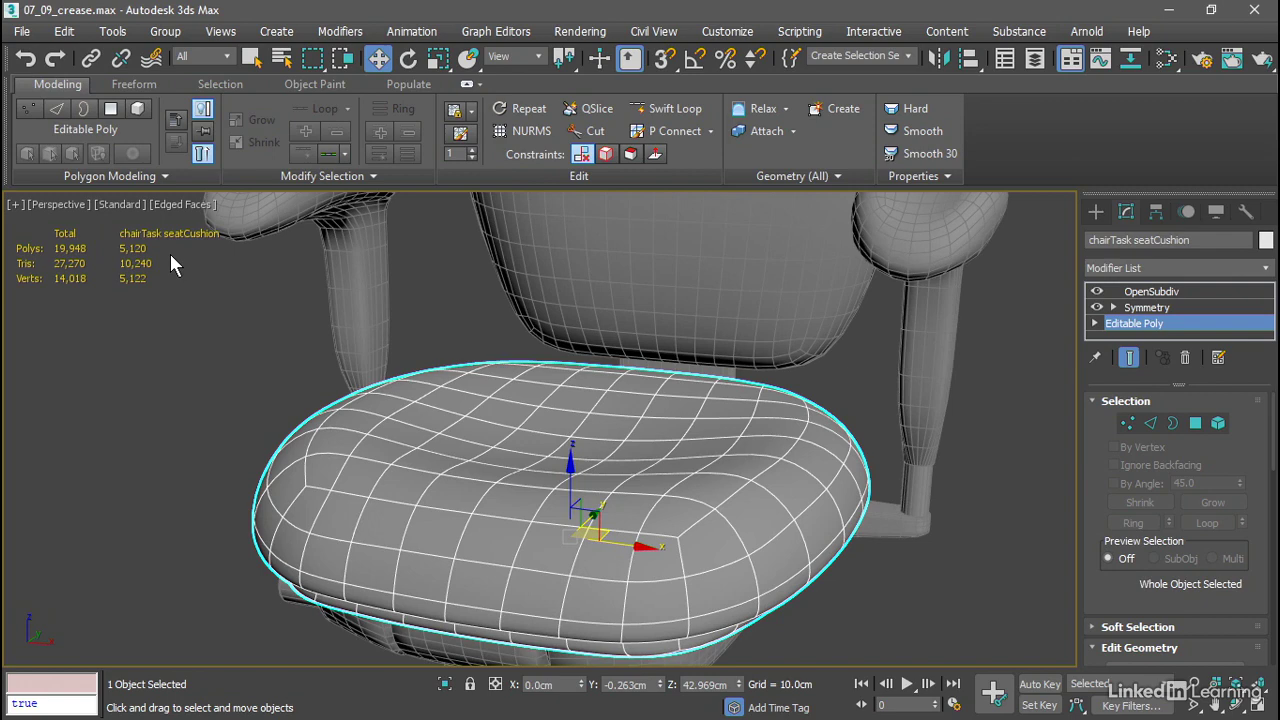
middle_click_drag(694, 426, 619, 311, "alt")
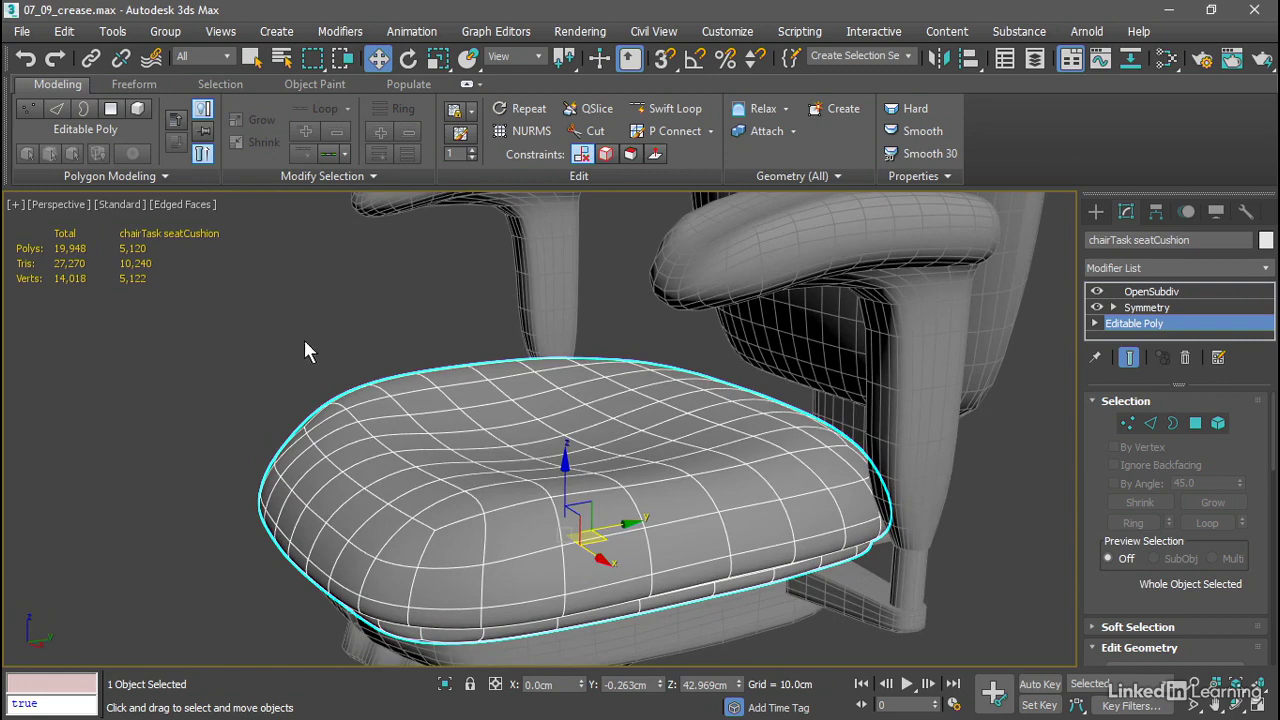
middle_click_drag(437, 411, 484, 337, "alt")
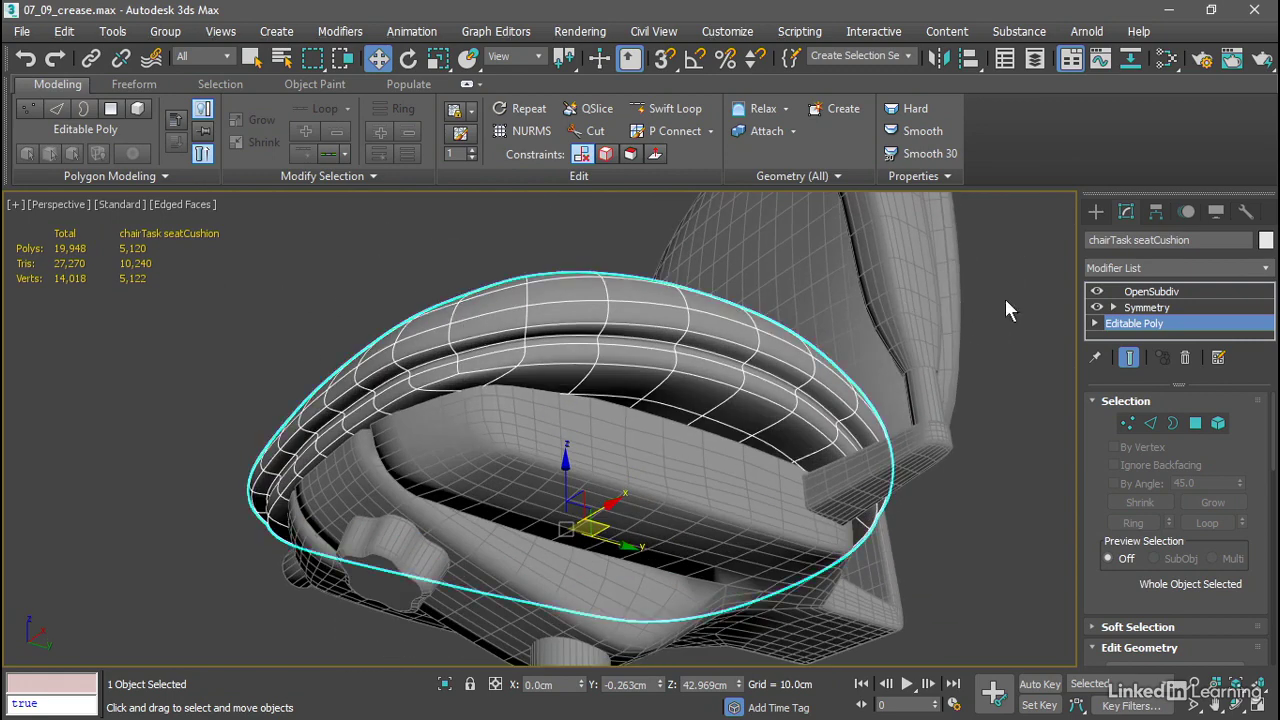
Turn off Isoline Display on the OpenSubdiv modifier to inspect the dense mesh around the groove, and turn it back on
left_click(1170, 292)
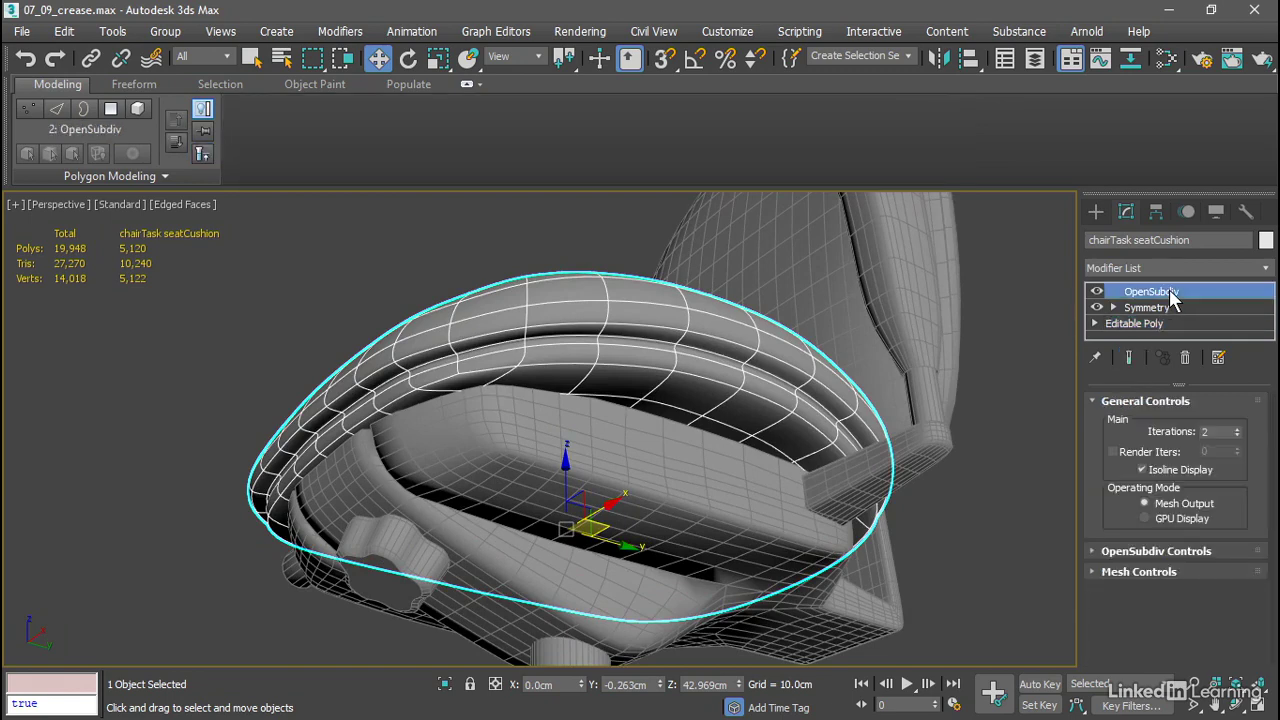
left_click(1142, 470)
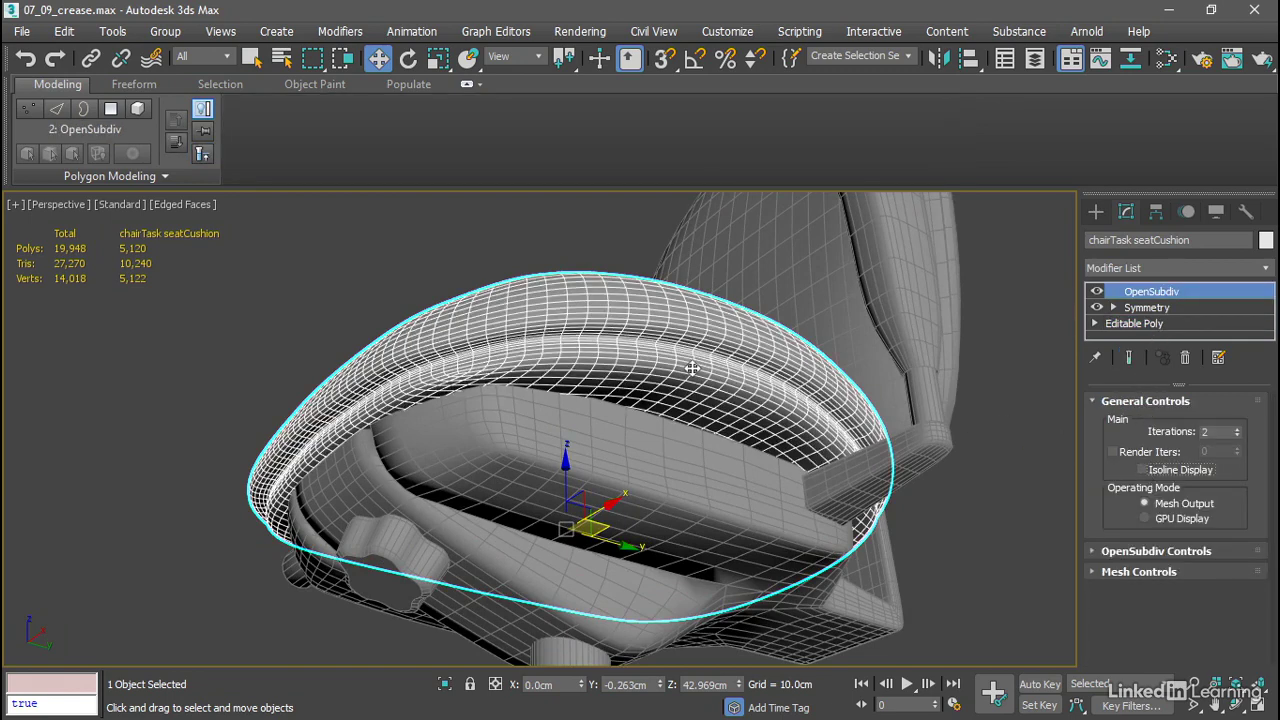
middle_click_drag(607, 337, 629, 294, "ctrl+alt")
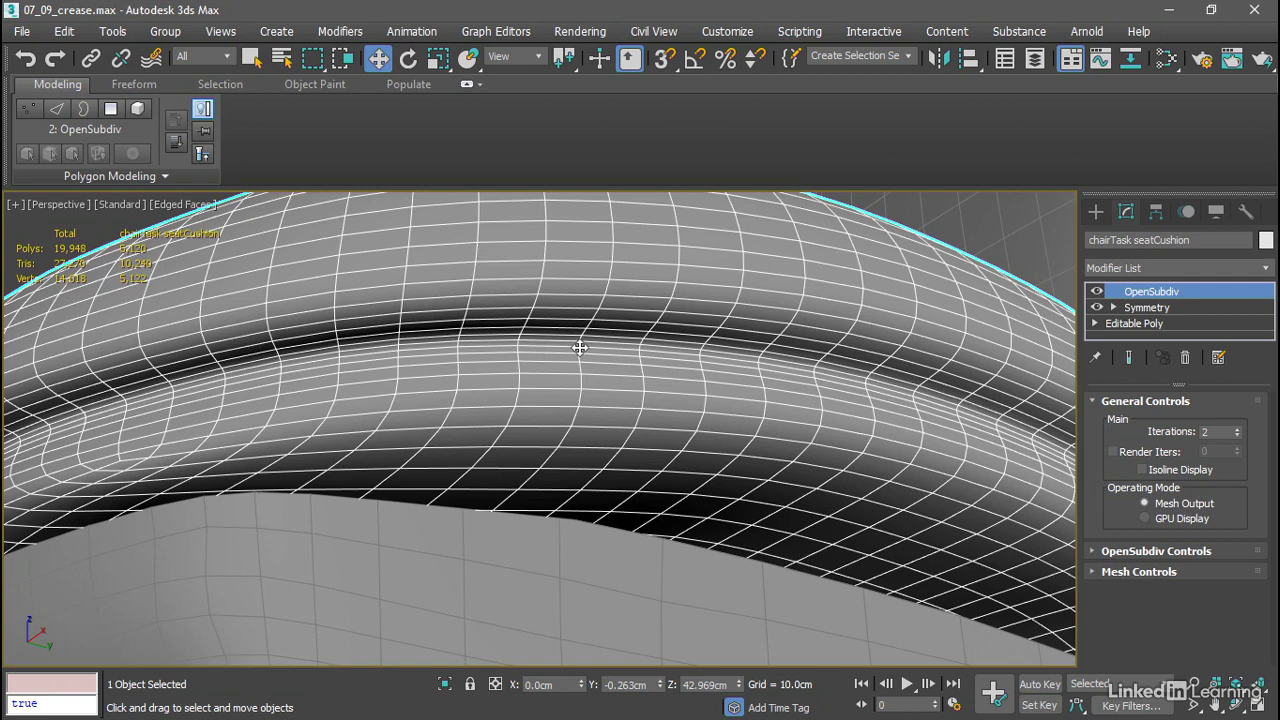
left_click(1142, 470)
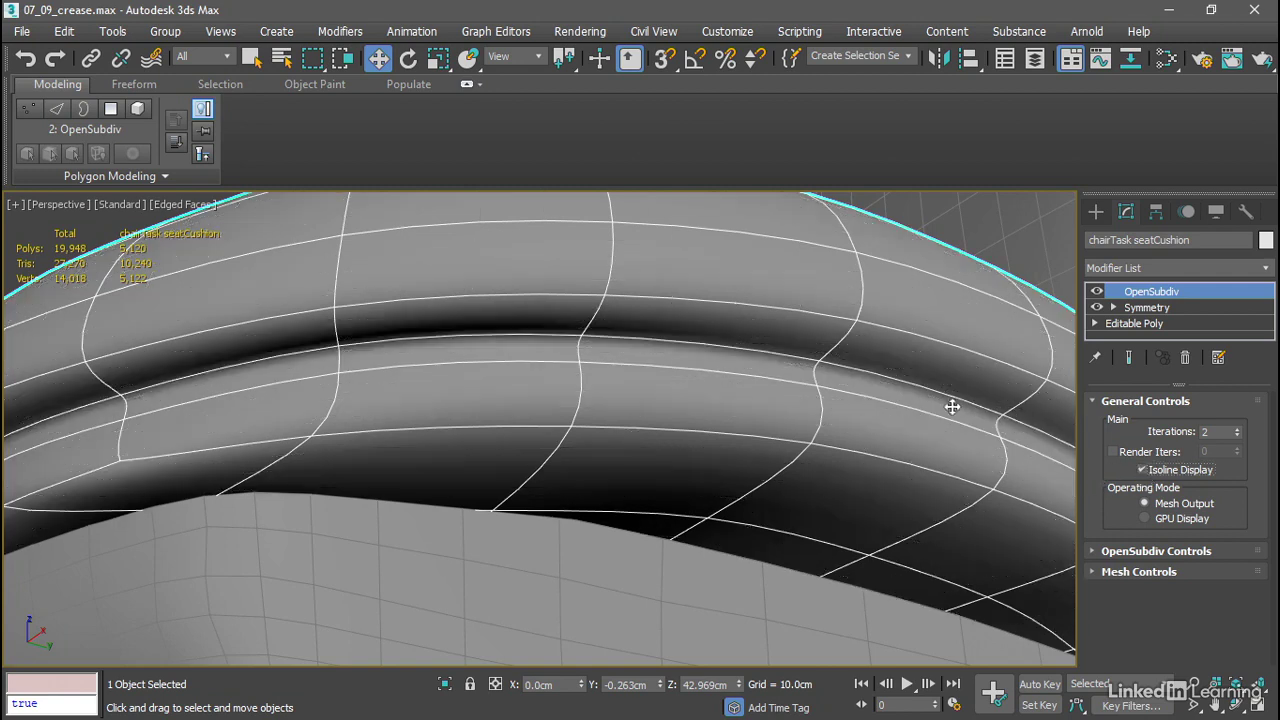
key("z")
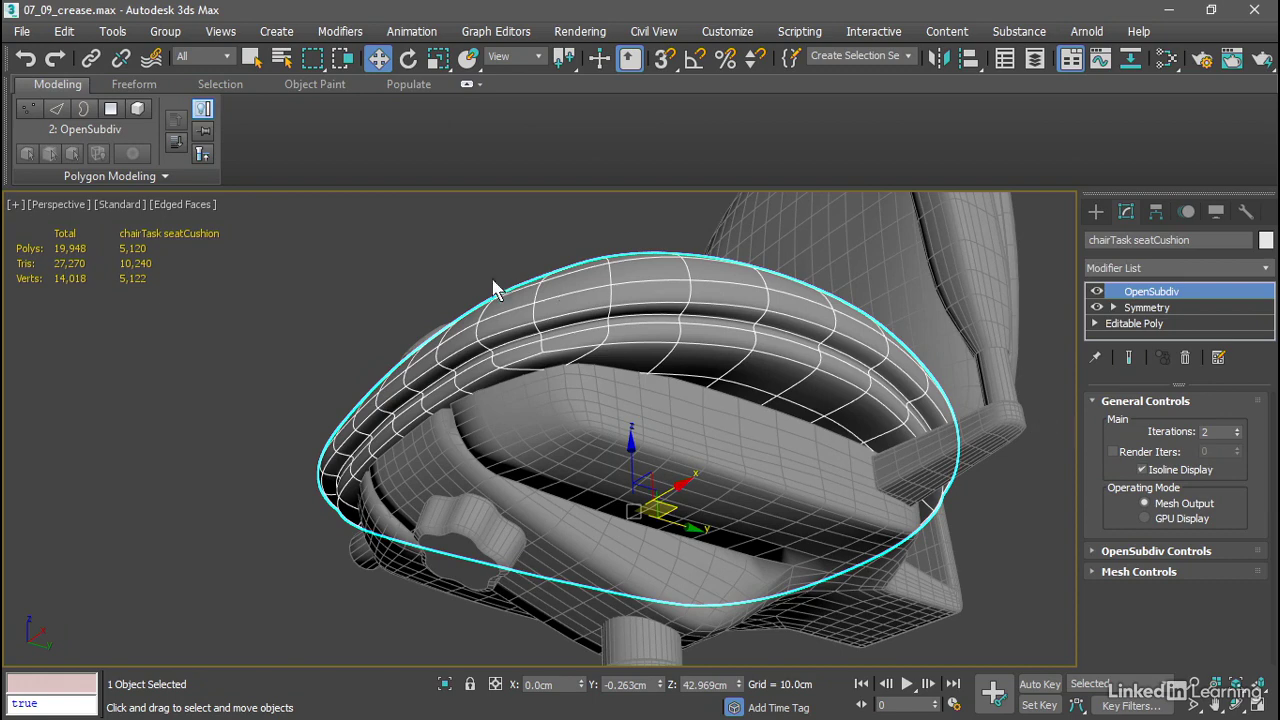
Return to the cushion's Editable Poly base level and enter edge editing
left_click(176, 142)
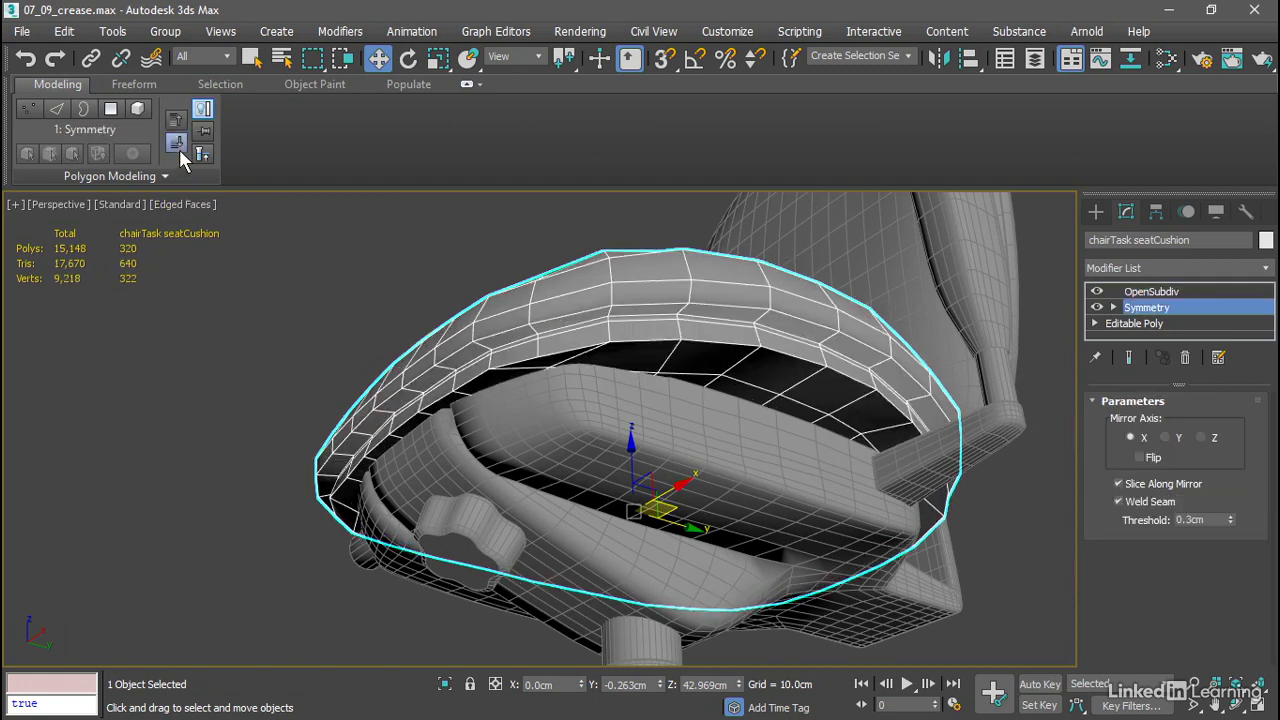
left_click(176, 142)
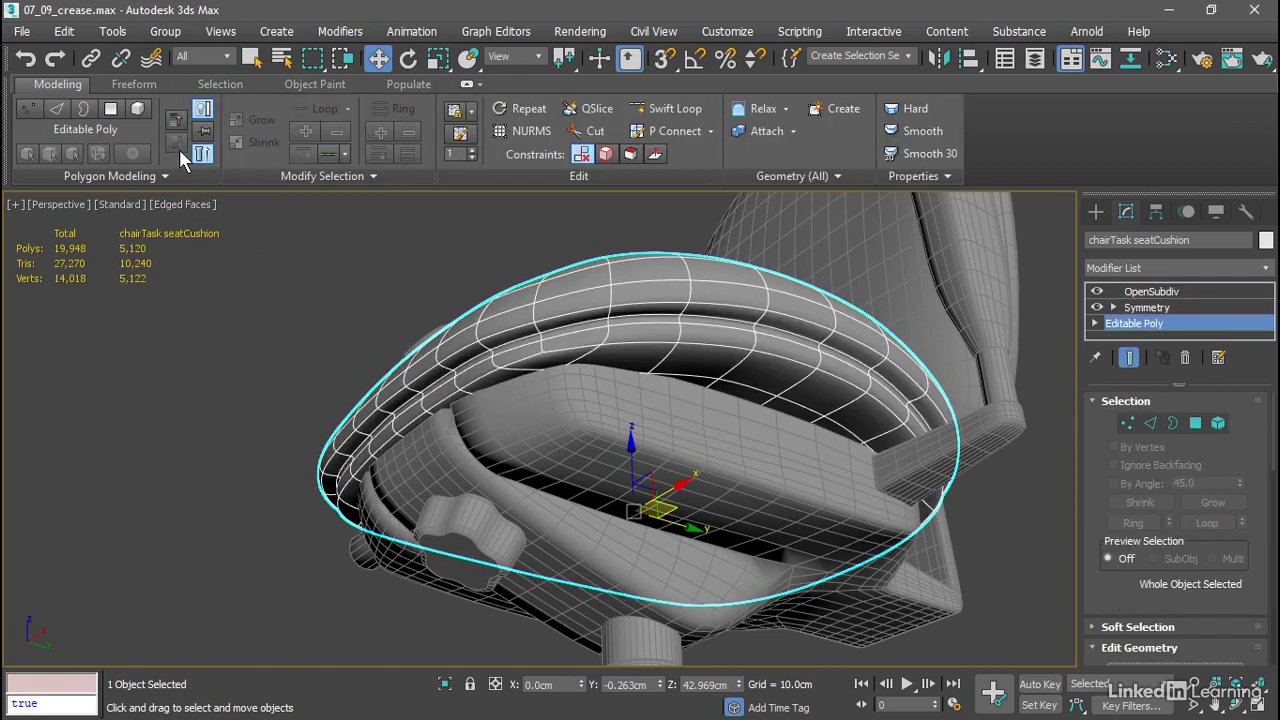
left_click(57, 107)
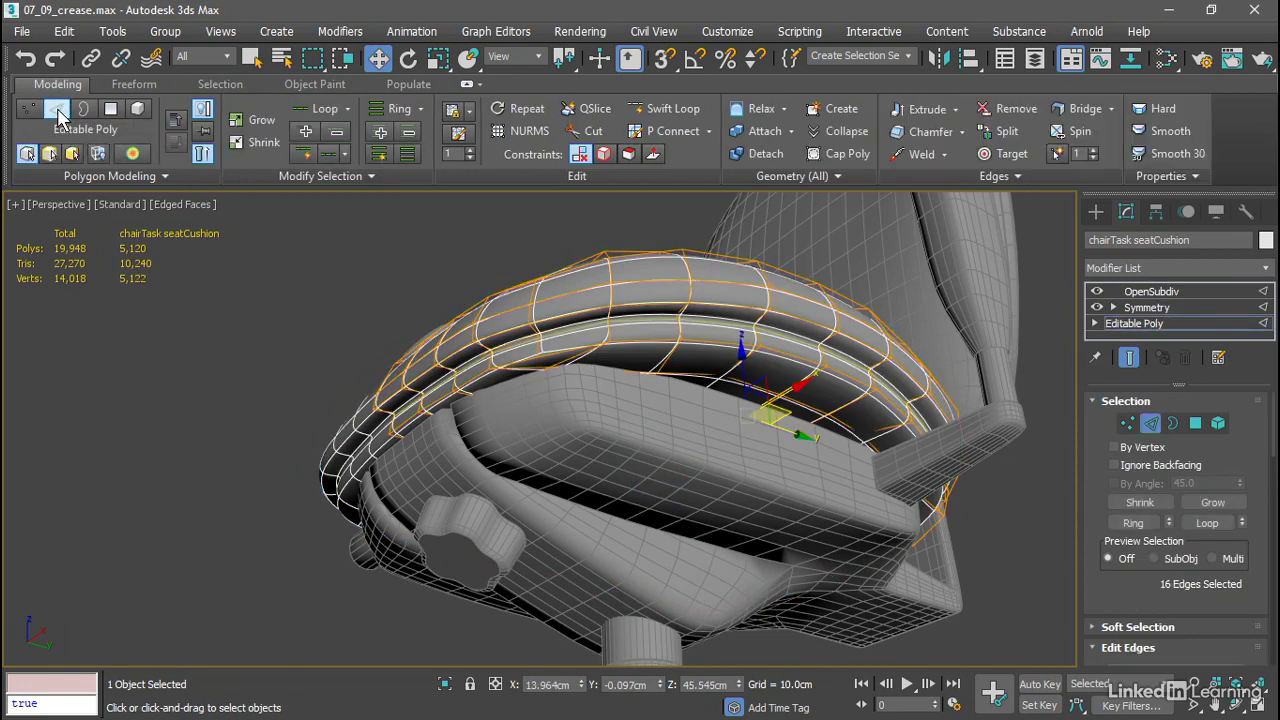
Hide the end result and remove the added edge loop together with its vertices
left_click(203, 154)
middle_click_drag(448, 291, 402, 289, "alt")
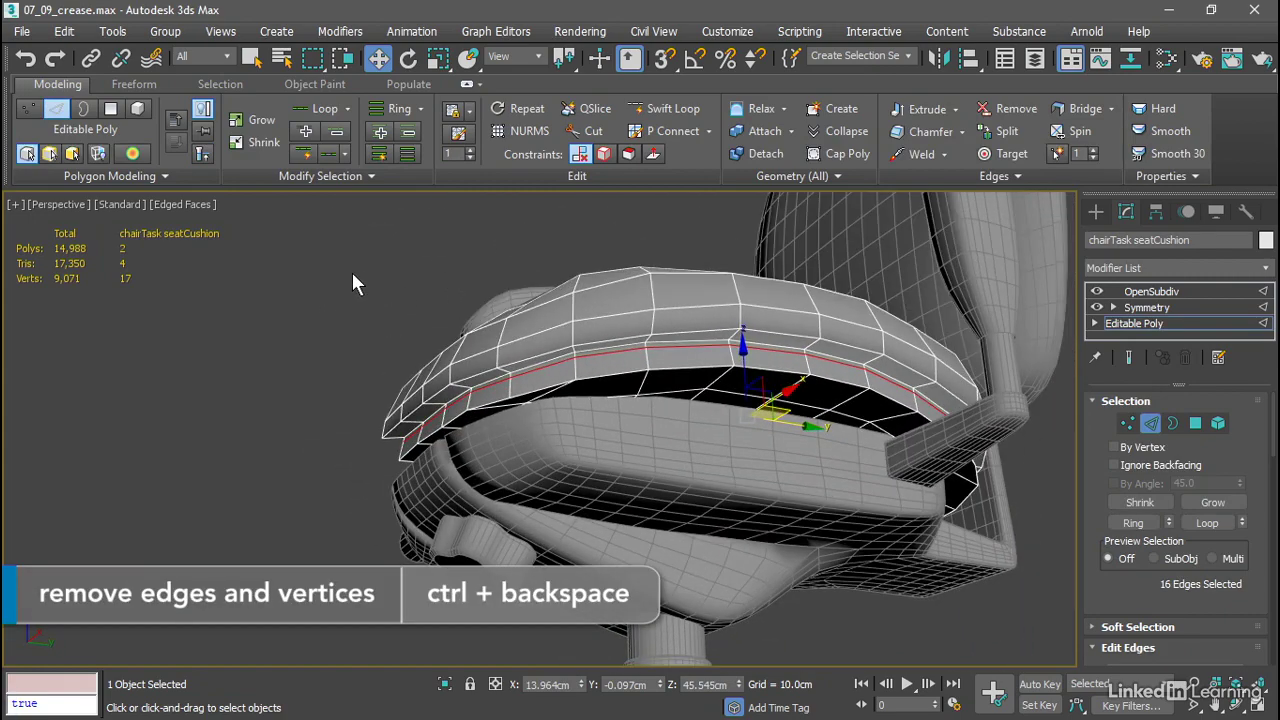
key("ctrl+BackSpace")
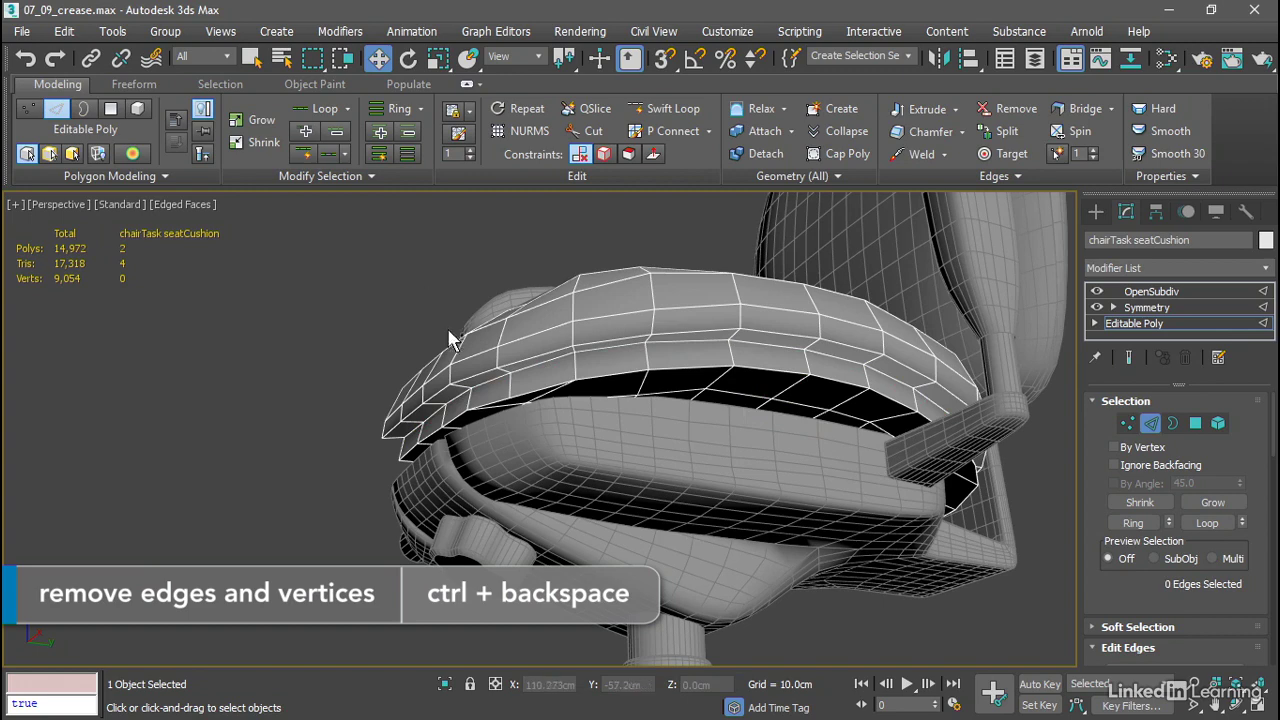
Select the entire edge loop along the lower side of the cushion's groove
scroll(575, 360, "up", 5)
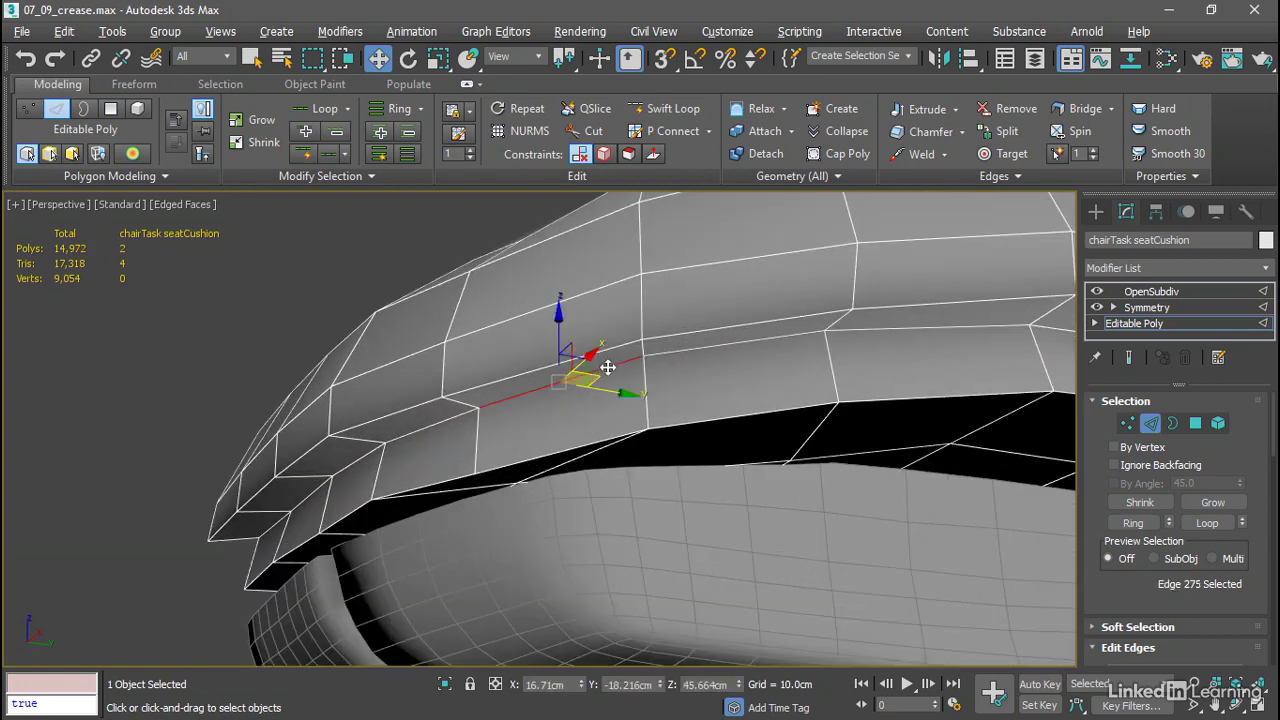
double_click(608, 368)
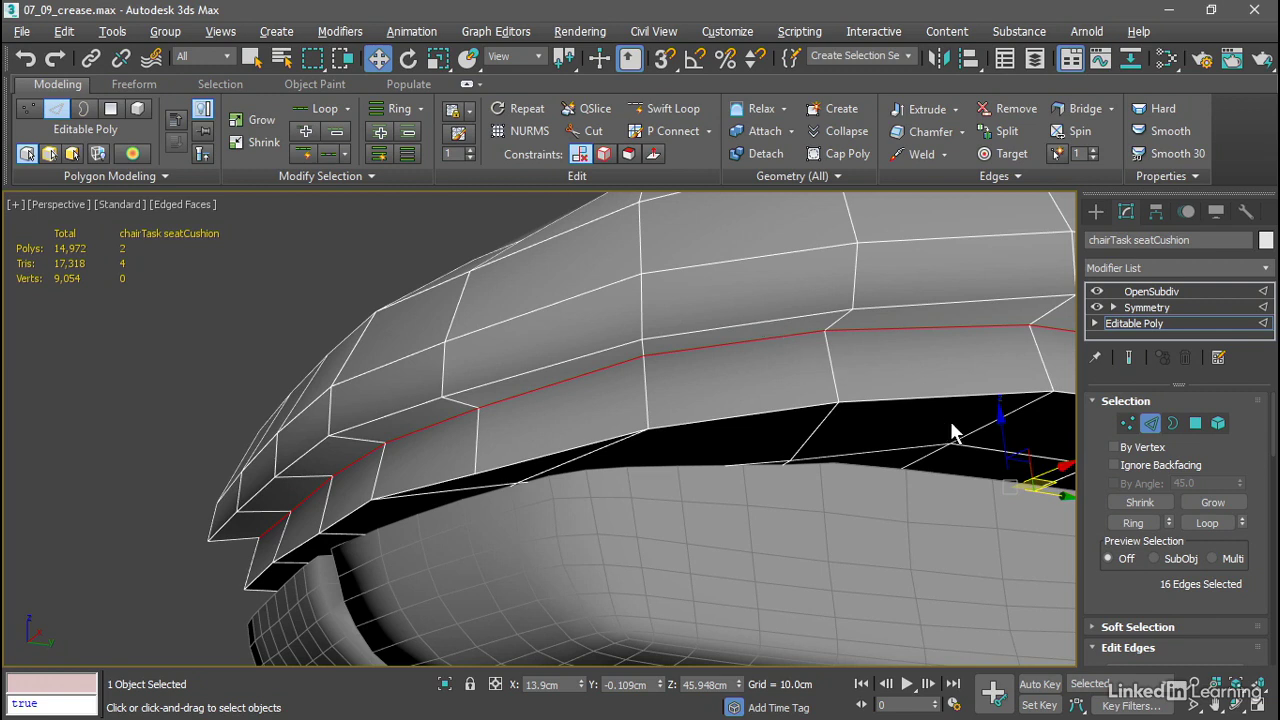
Show the end result and turn off edged faces for a clean close-up of the cushion's groove
left_click_drag(1097, 592, 1100, 358)
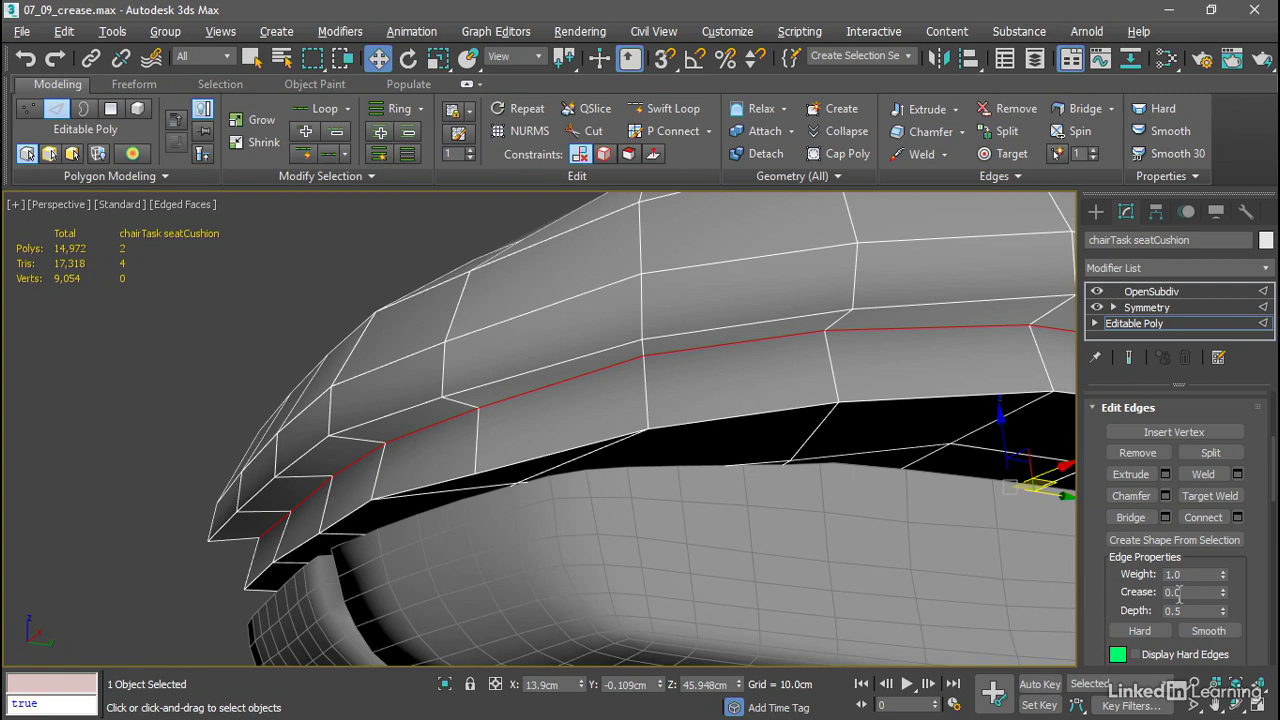
left_click(1129, 357)
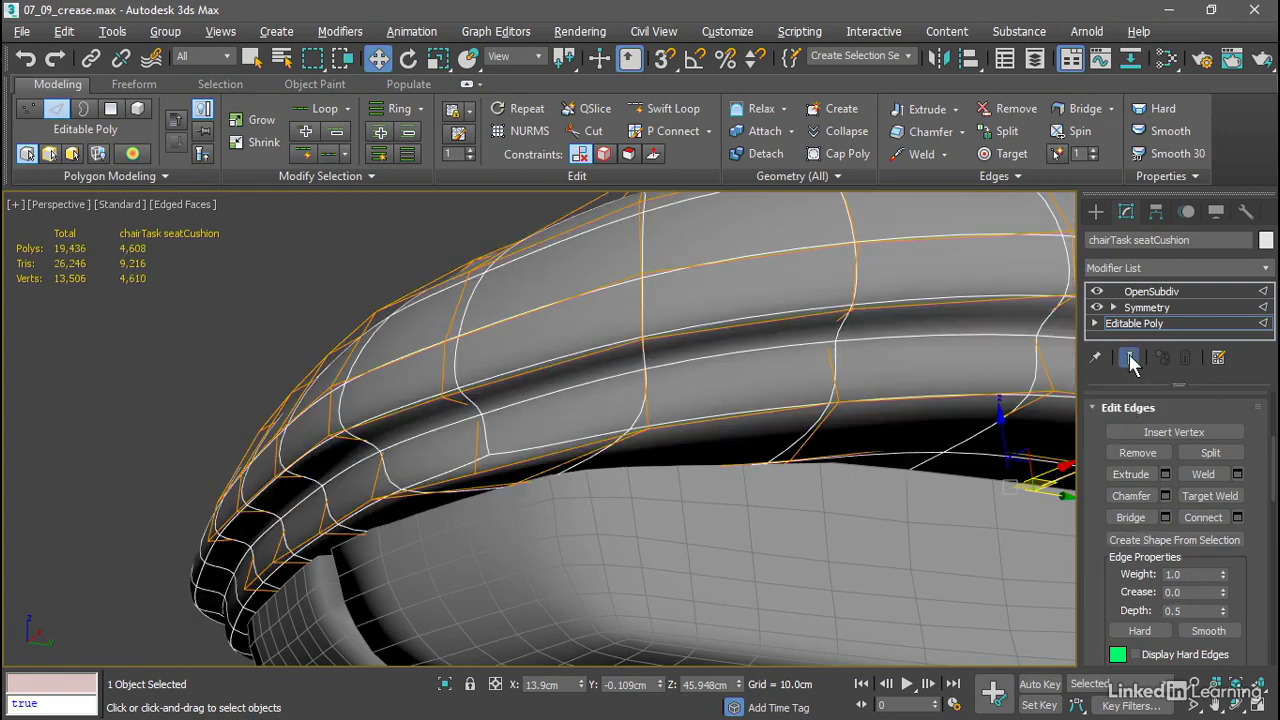
scroll(618, 474, "up", 5)
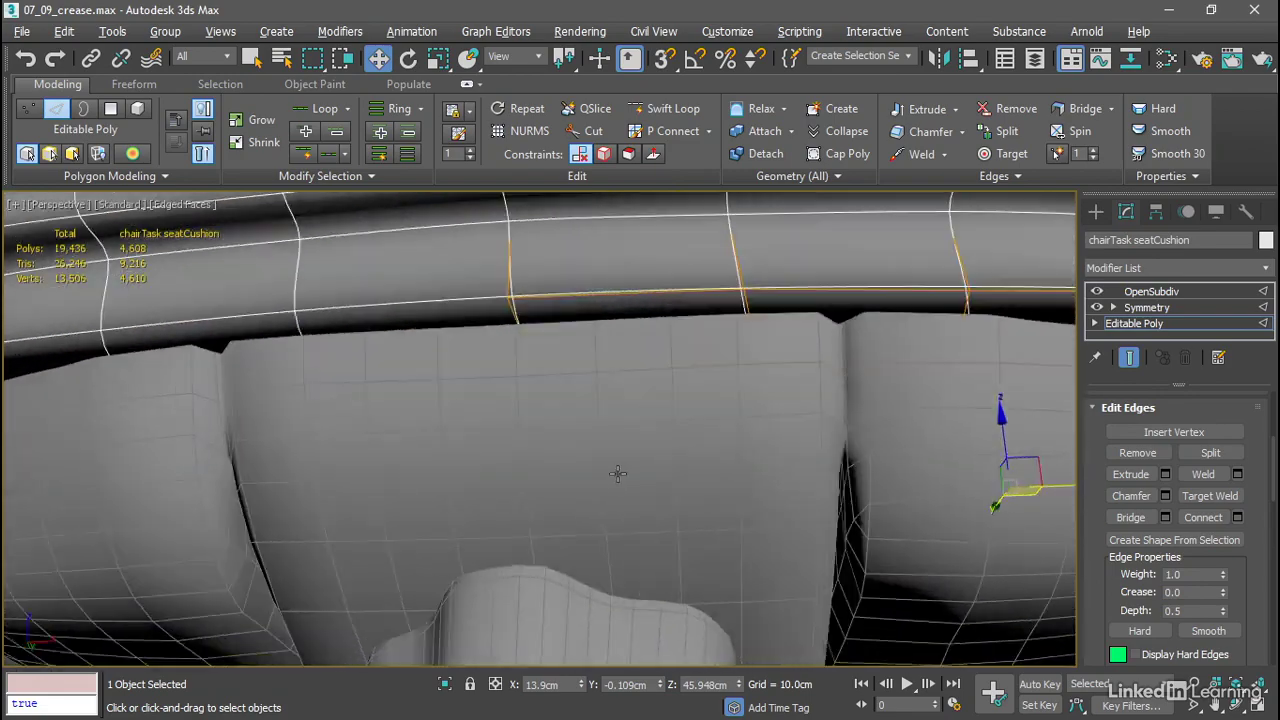
middle_click_drag(618, 474, 637, 478, "alt")
scroll(744, 355, "down", 5)
middle_click_drag(735, 380, 712, 425, "alt")
scroll(712, 425, "up", 5)
middle_click_drag(735, 425, 779, 374, "alt")
middle_click_drag(781, 374, 737, 436)
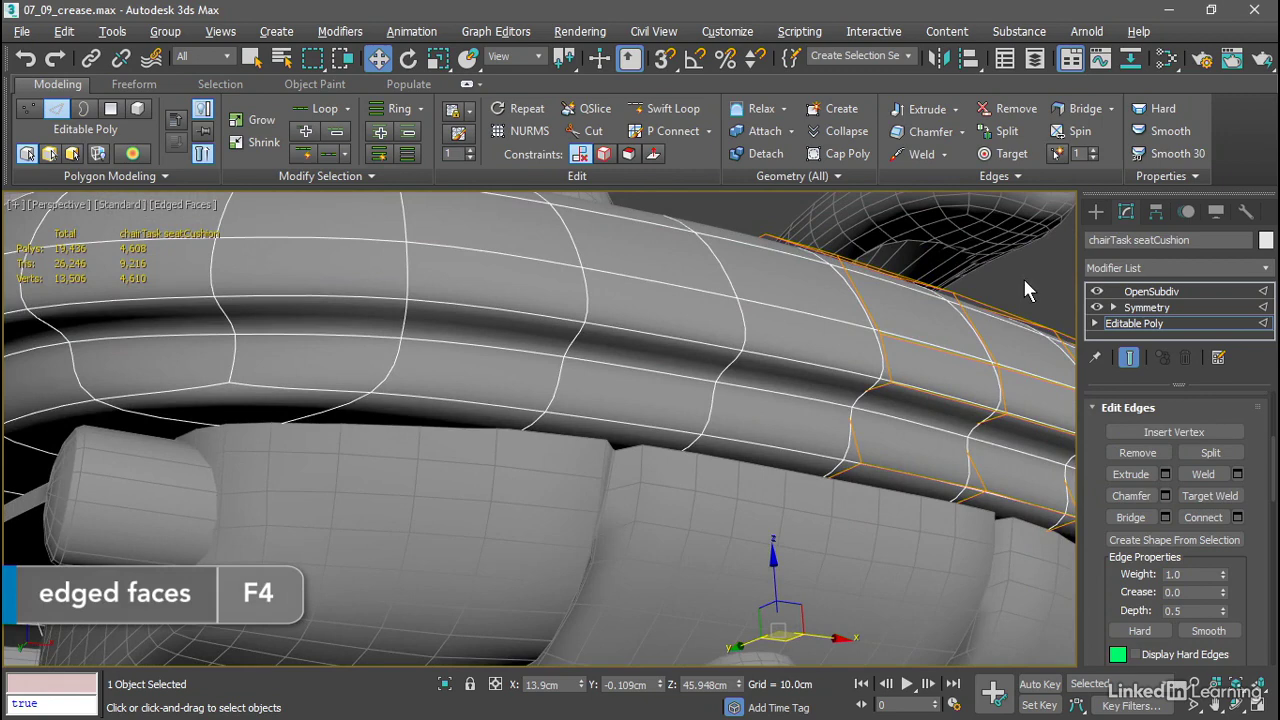
key("F4")
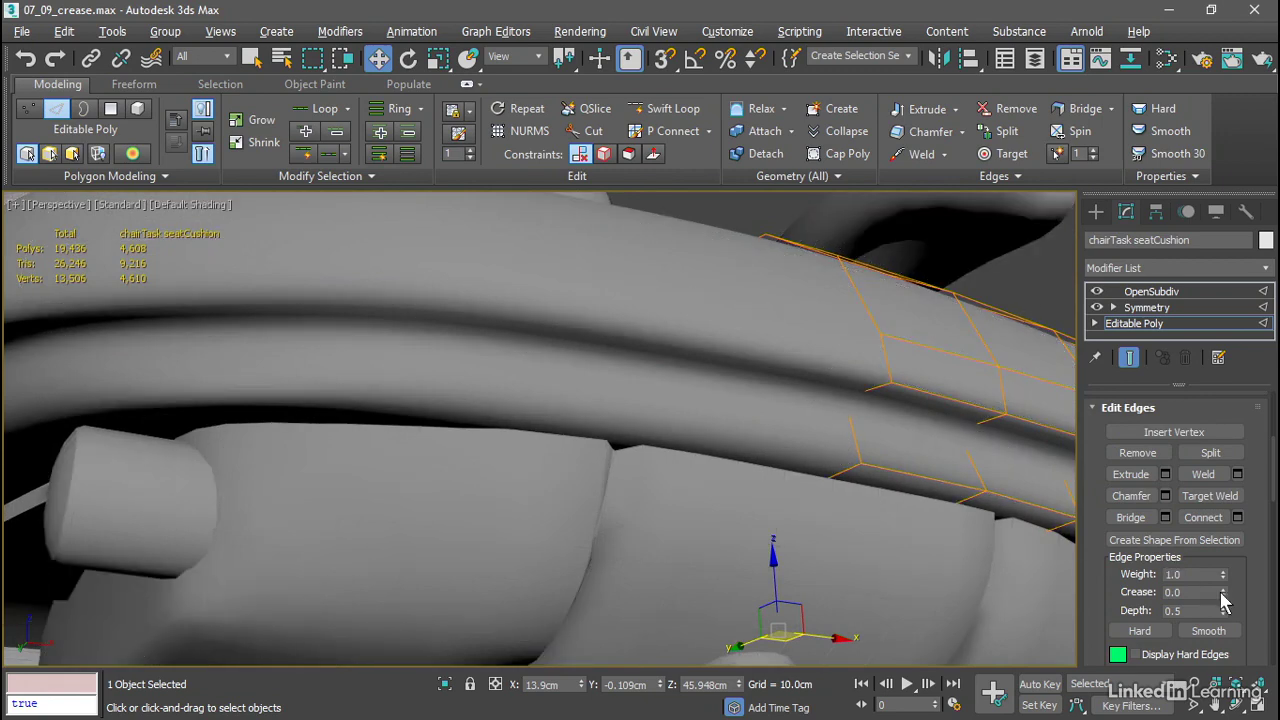
Set the selected edge loop's crease to 0.3, check the groove, and raise the crease to 1.0
left_click_drag(1228, 598, 1226, 561)
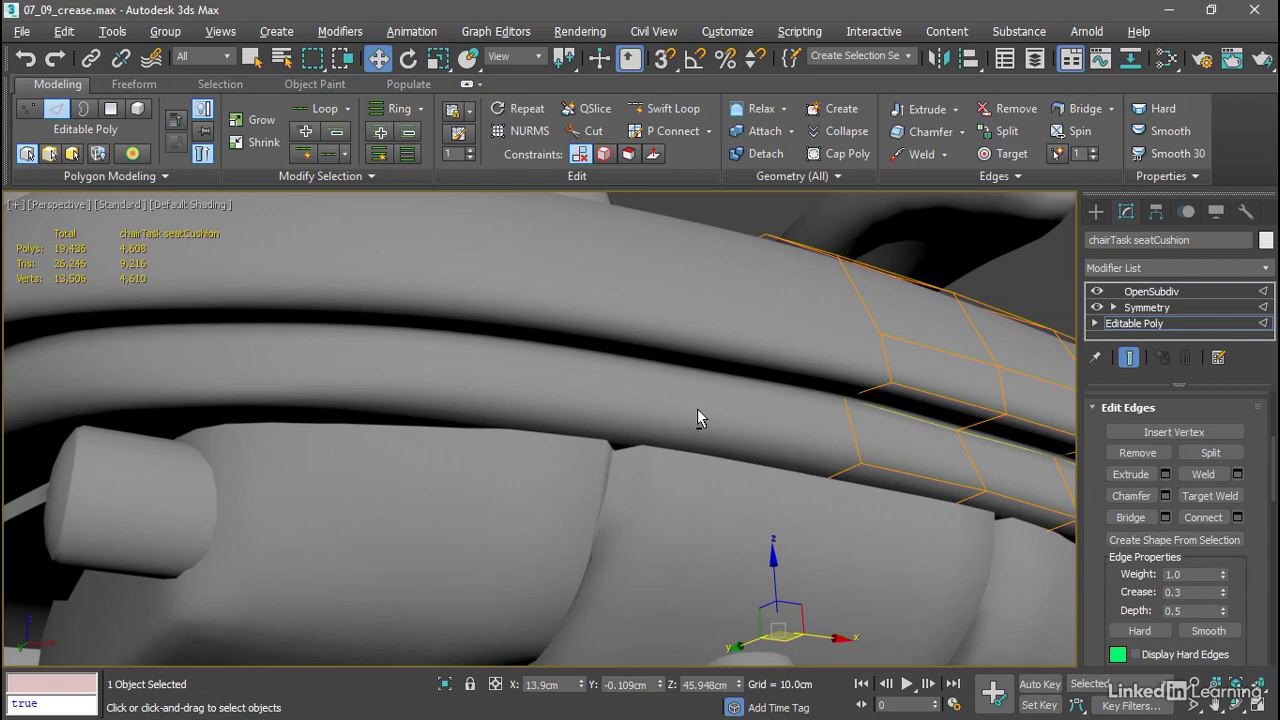
middle_click_drag(697, 418, 754, 387, "alt")
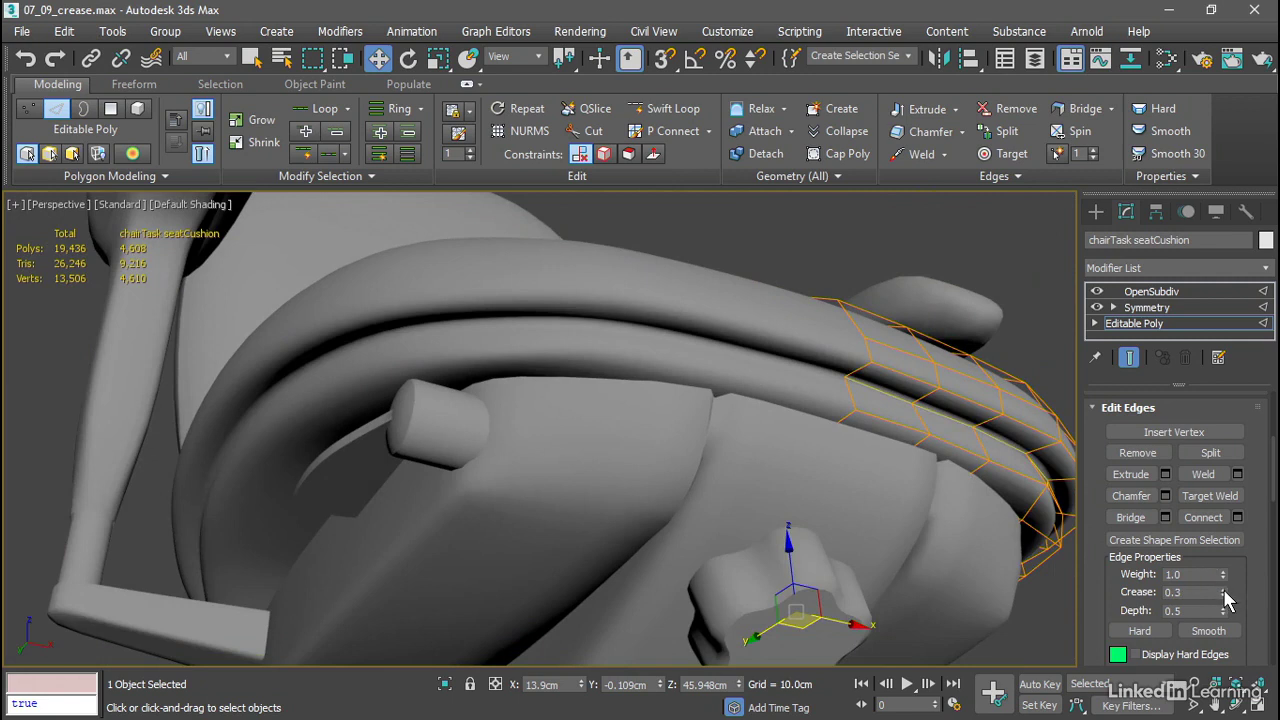
left_click_drag(1226, 598, 1214, 534)
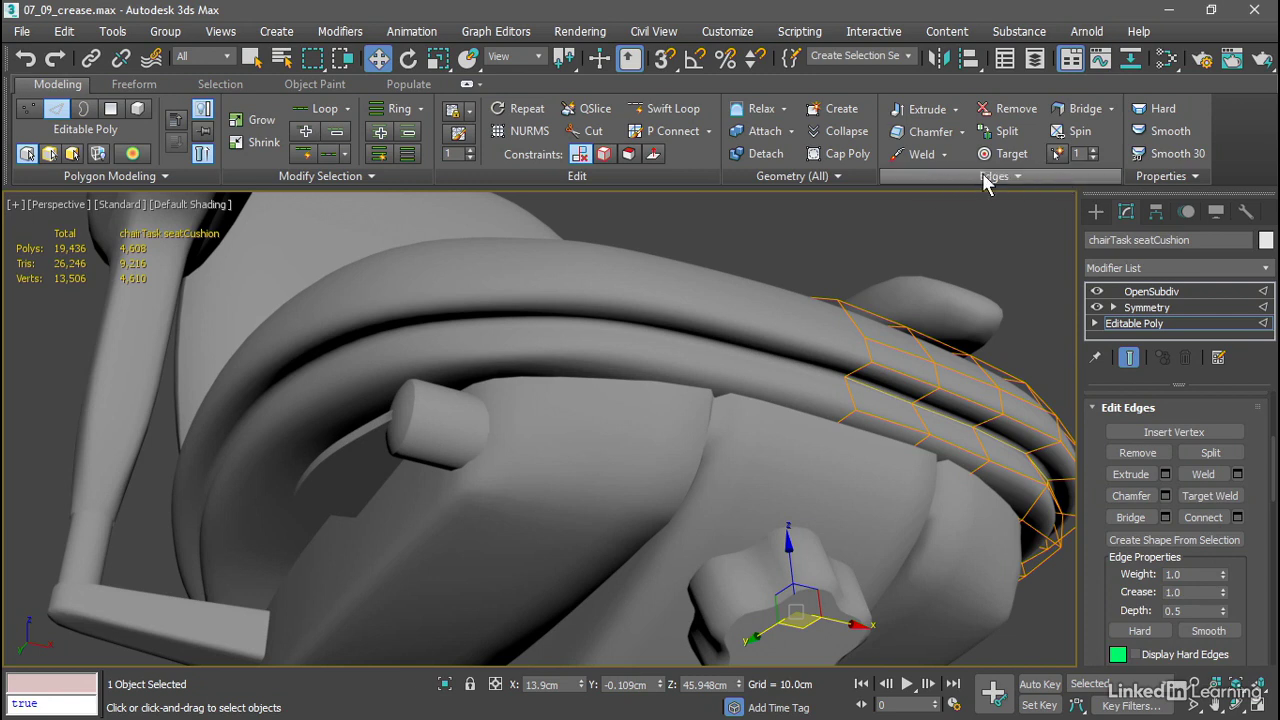
Compare the groove by setting the edge loop's crease to 0 and back to 1
left_click(921, 176)
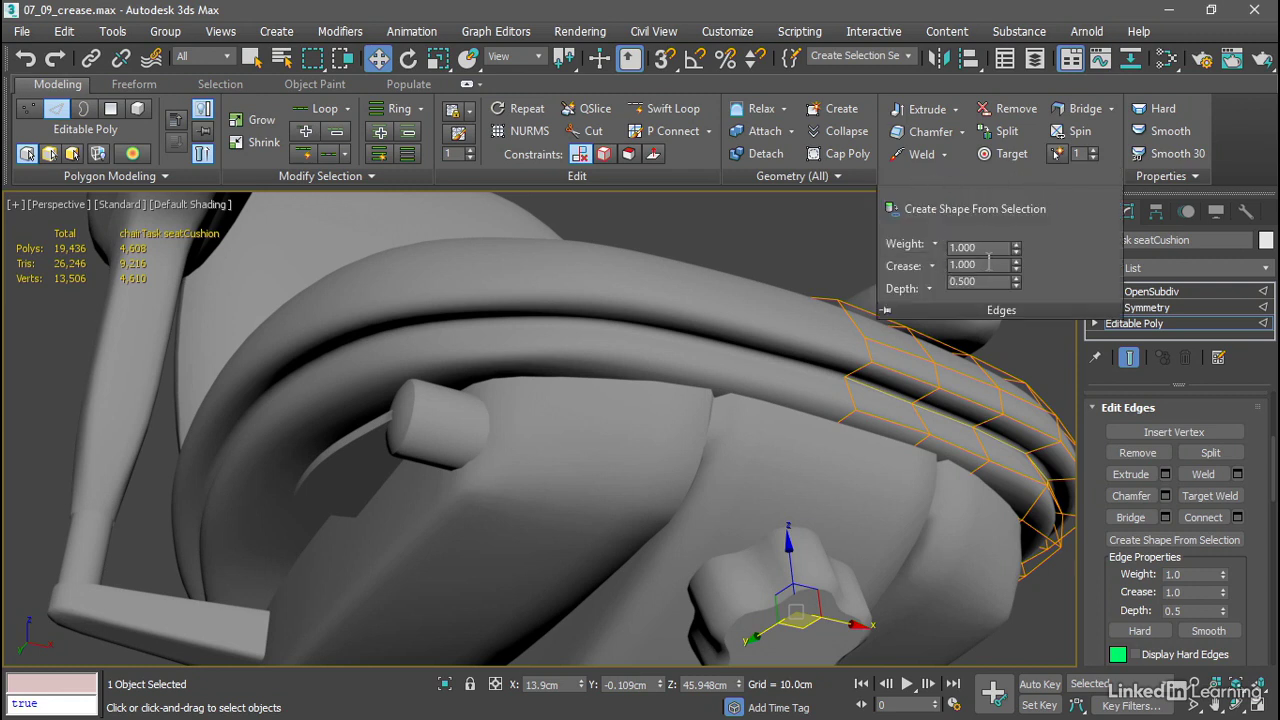
left_click_drag(988, 264, 925, 257)
type("0")
key("Return")
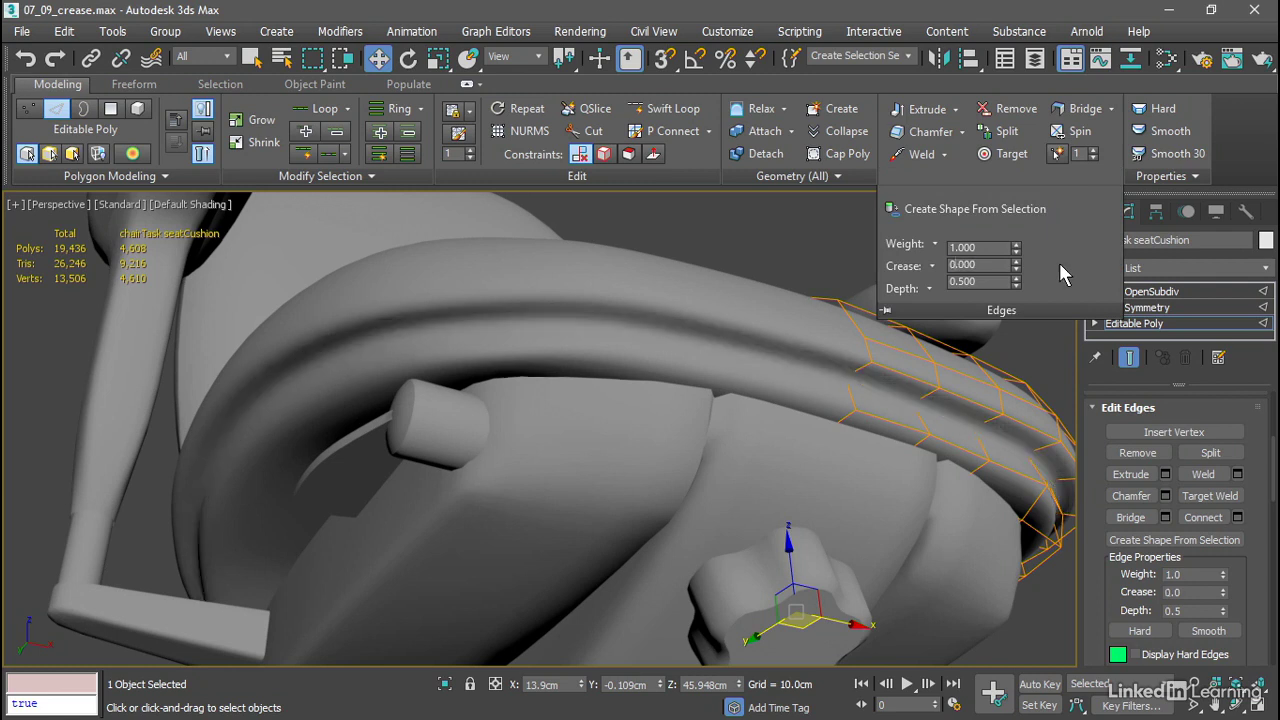
type("1")
key("Return")
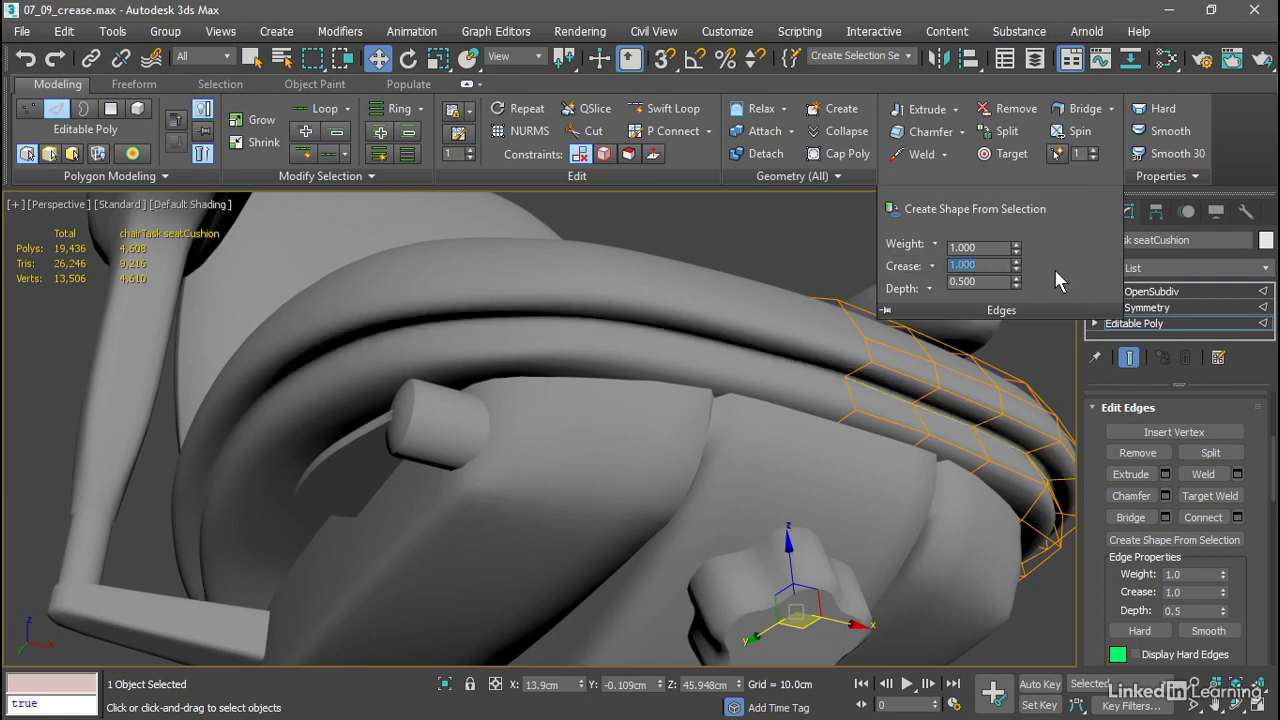
left_click(886, 311)
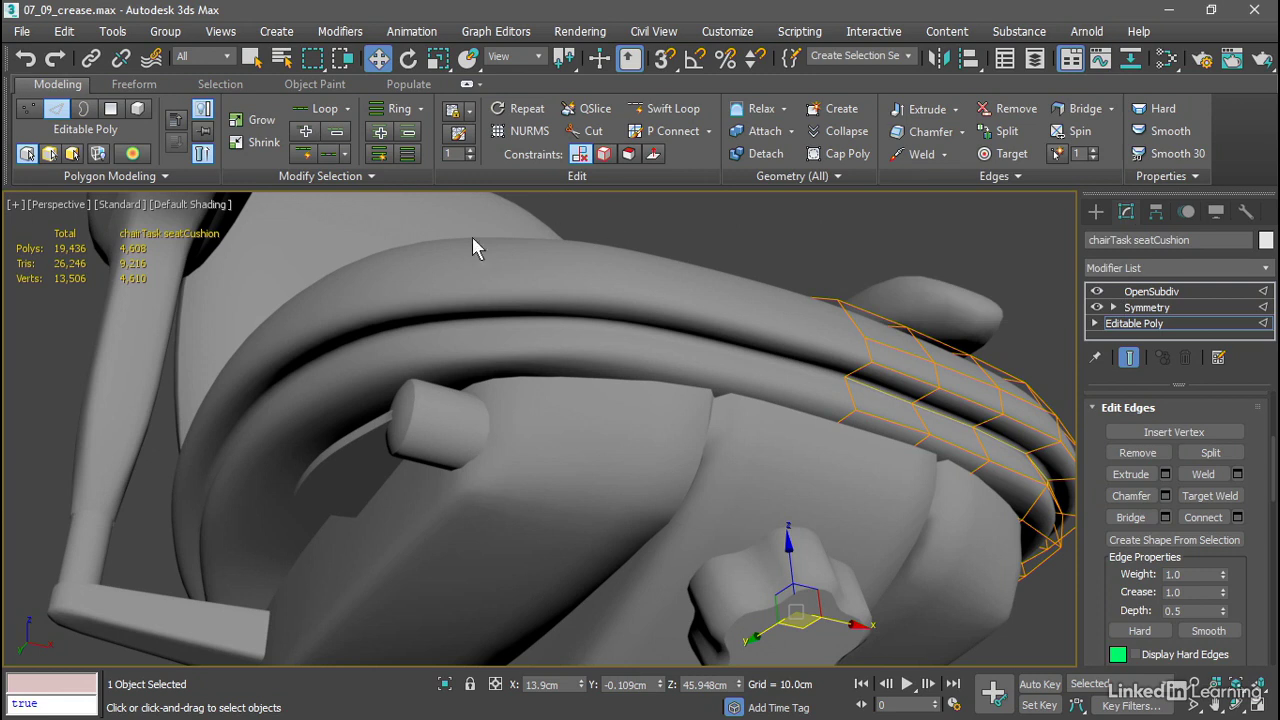
Leave edge editing, review the creased cushion on the whole chair, and clear the selection
middle_click_drag(210, 278, 326, 343, "alt")
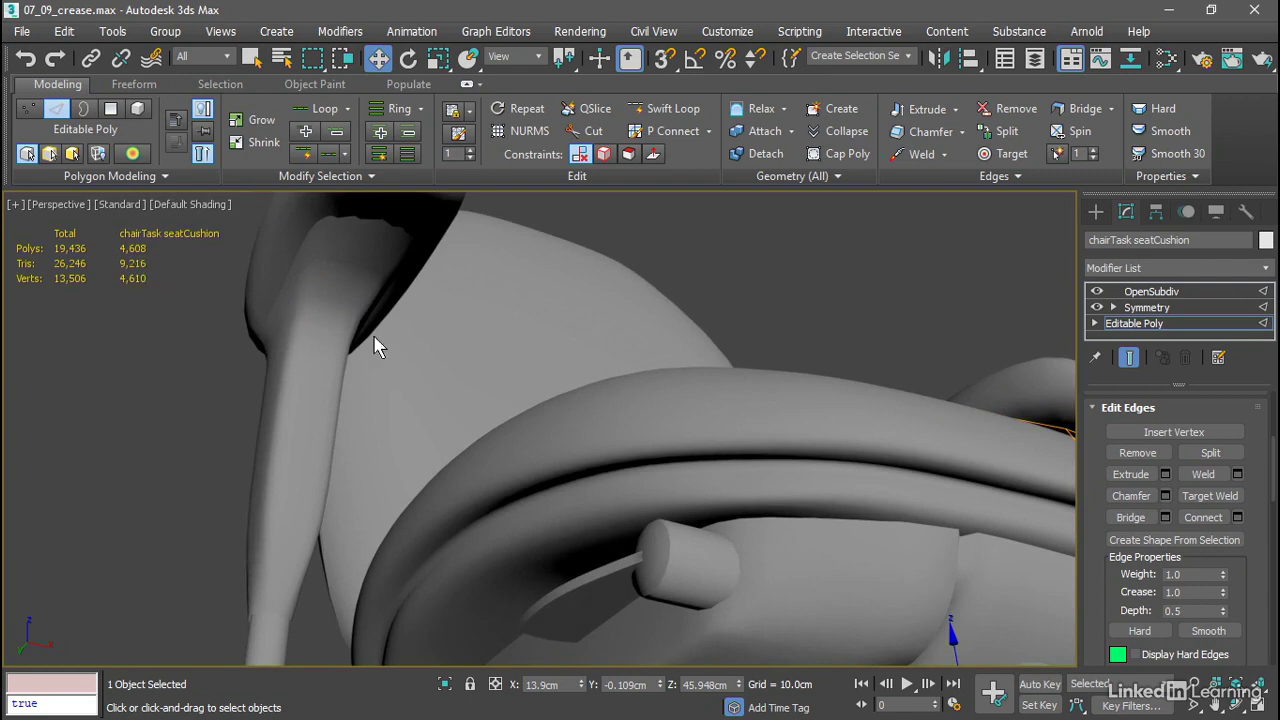
scroll(723, 341, "down", 5)
middle_click_drag(728, 330, 596, 333)
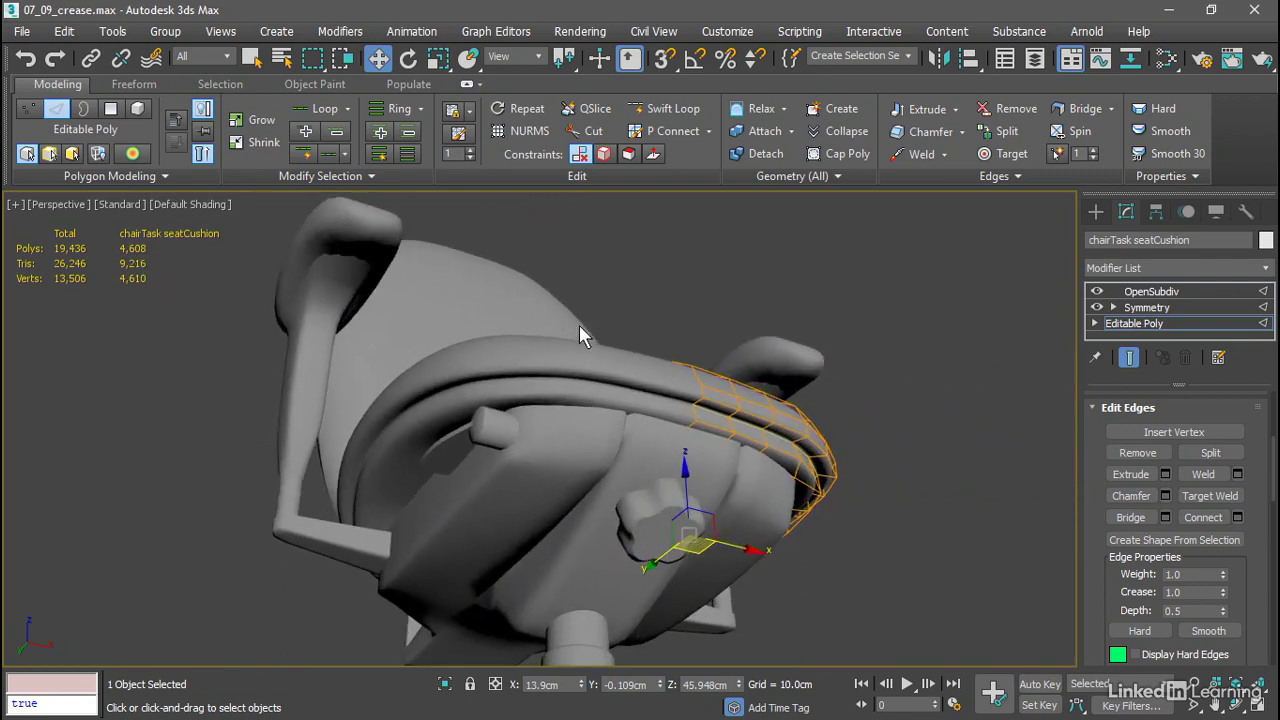
left_click(61, 112)
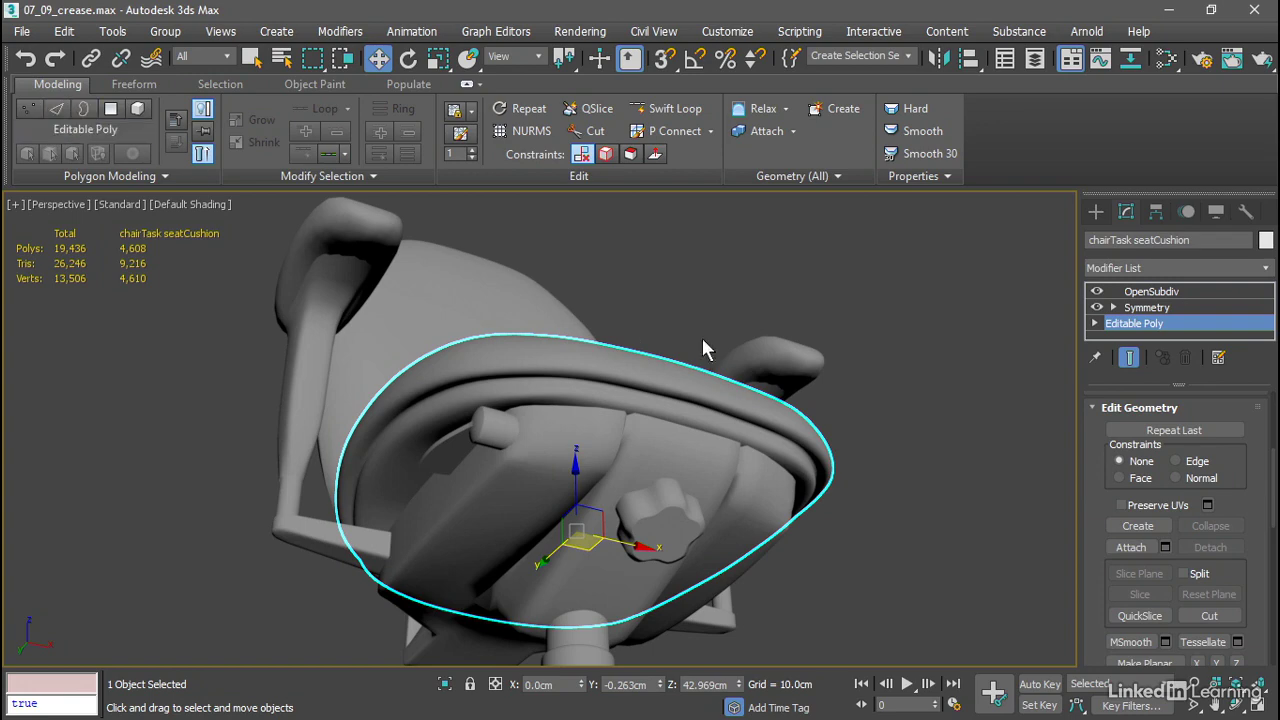
middle_click_drag(838, 302, 767, 406, "alt")
left_click(930, 490)
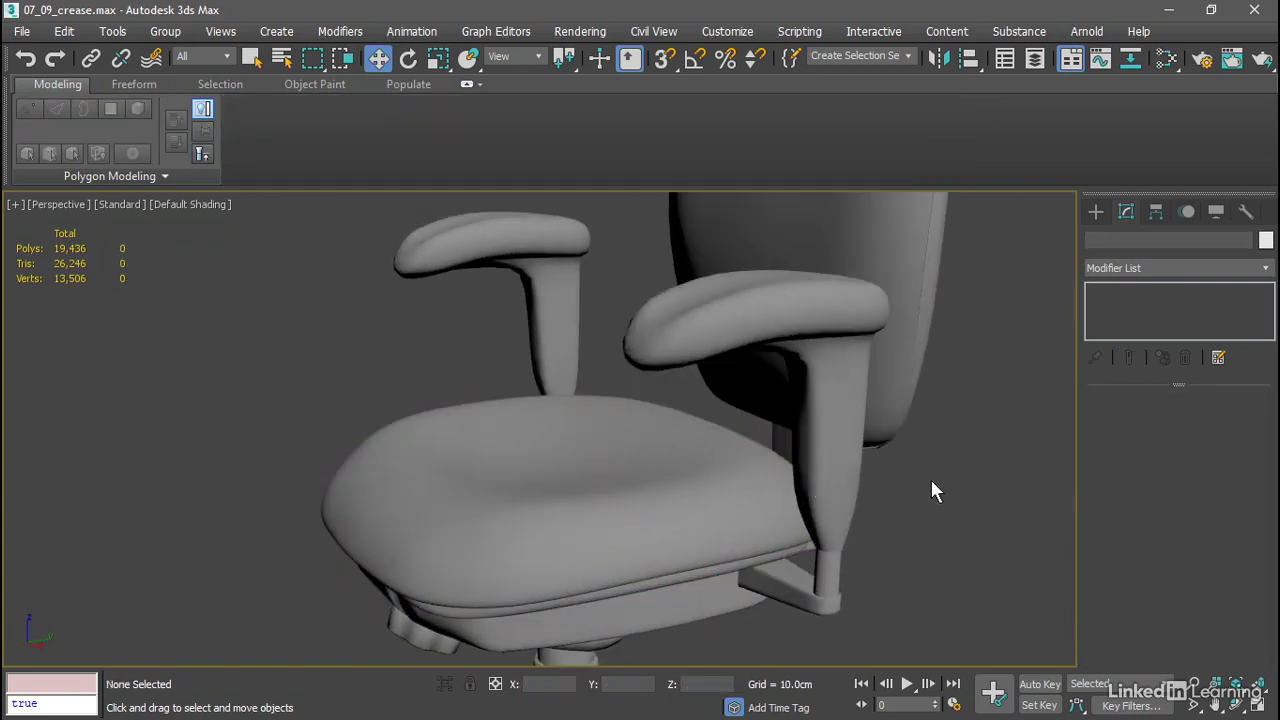